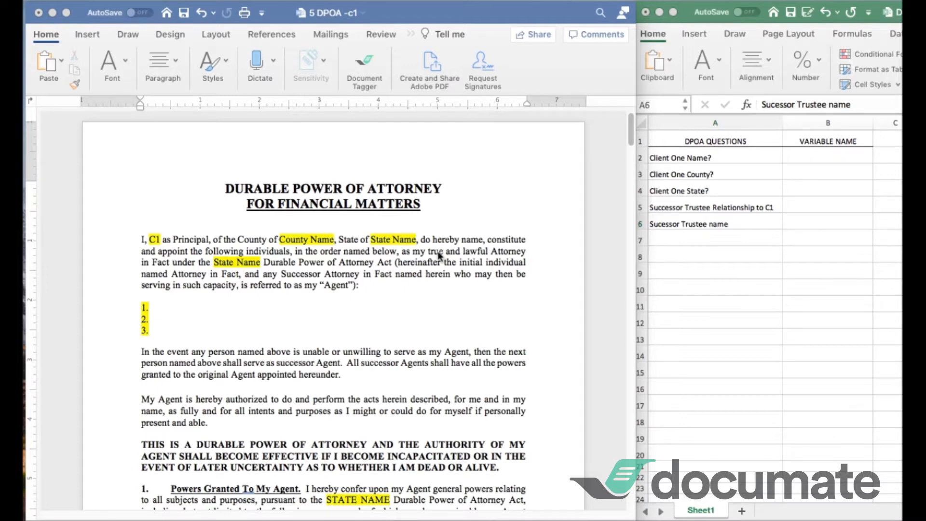
Compare the highlighted fields in the power of attorney document with the DPOA questions listed in the Excel sheet
{"action": "left_click", "coordinate": [458, 19]}
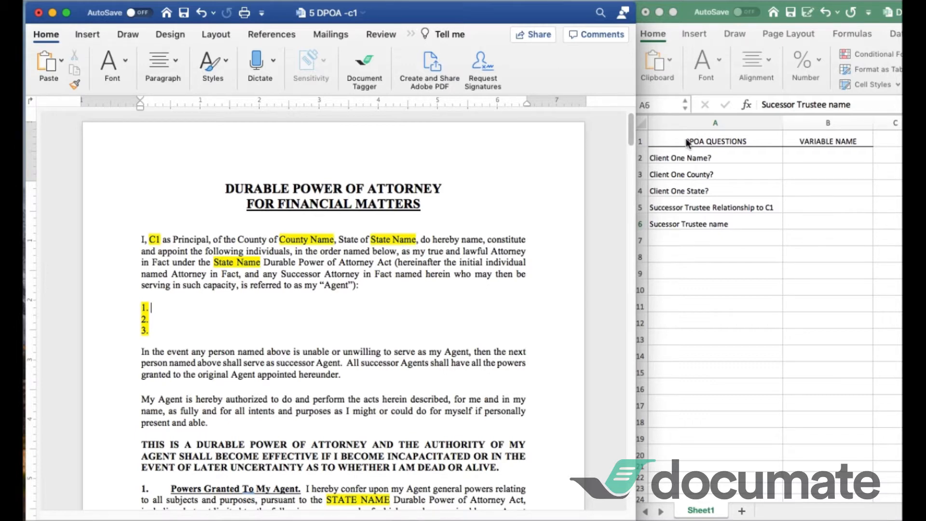
{"action": "left_click", "coordinate": [719, 274]}
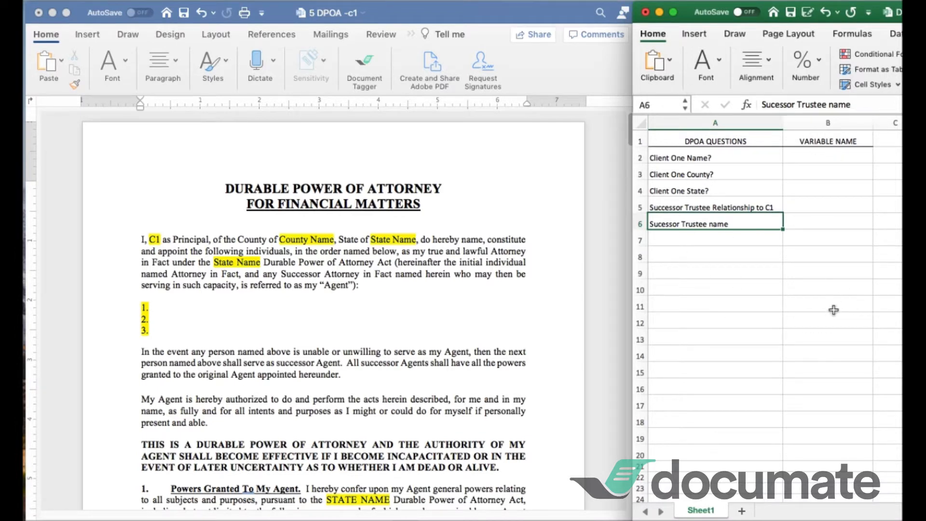
{"action": "left_click", "coordinate": [158, 241]}
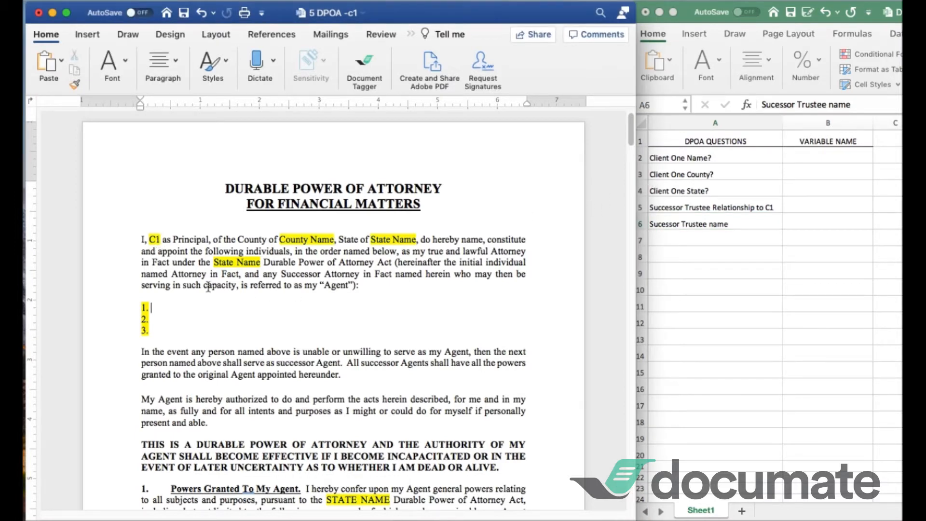
{"action": "left_click", "coordinate": [714, 166]}
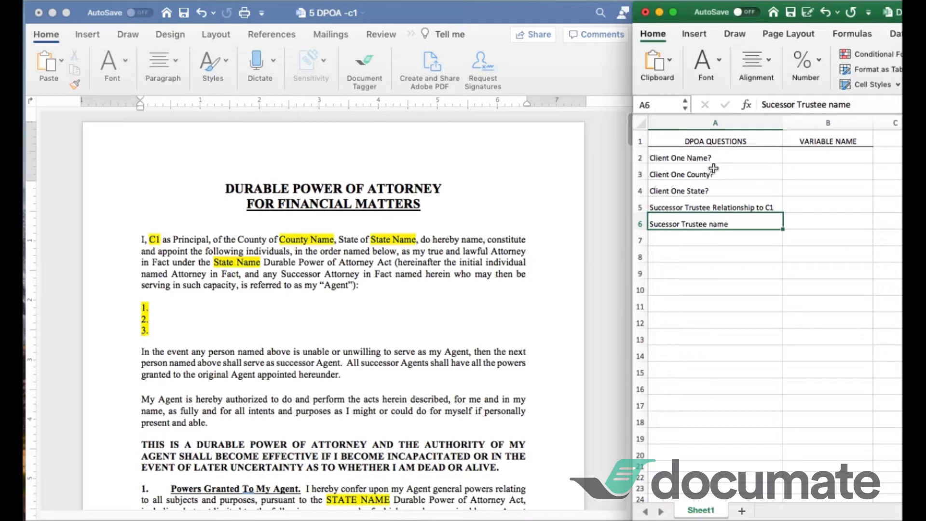
{"action": "left_click", "coordinate": [713, 176]}
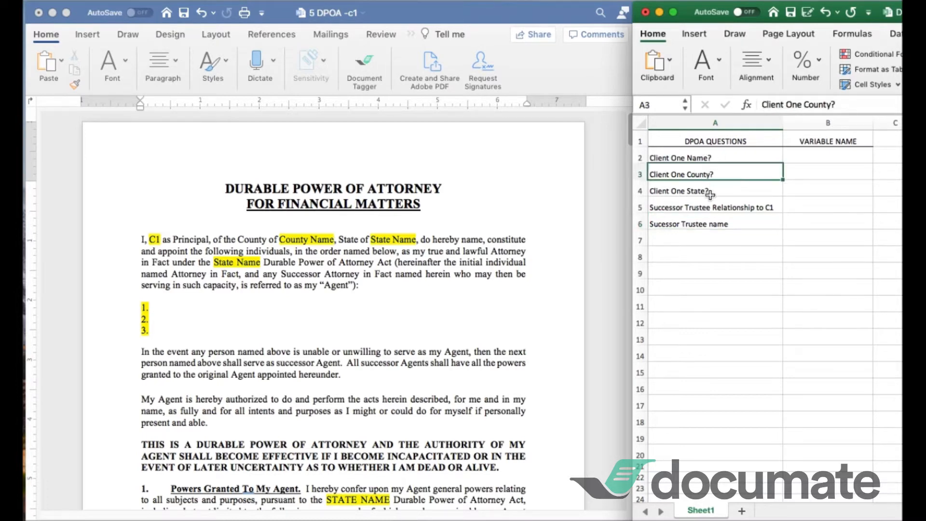
{"action": "left_click", "coordinate": [710, 194]}
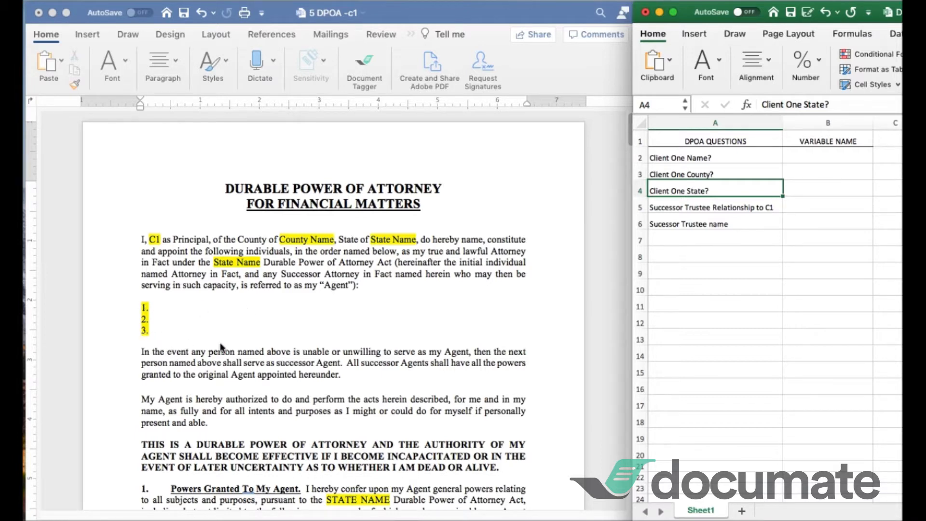
{"action": "left_click", "coordinate": [715, 212]}
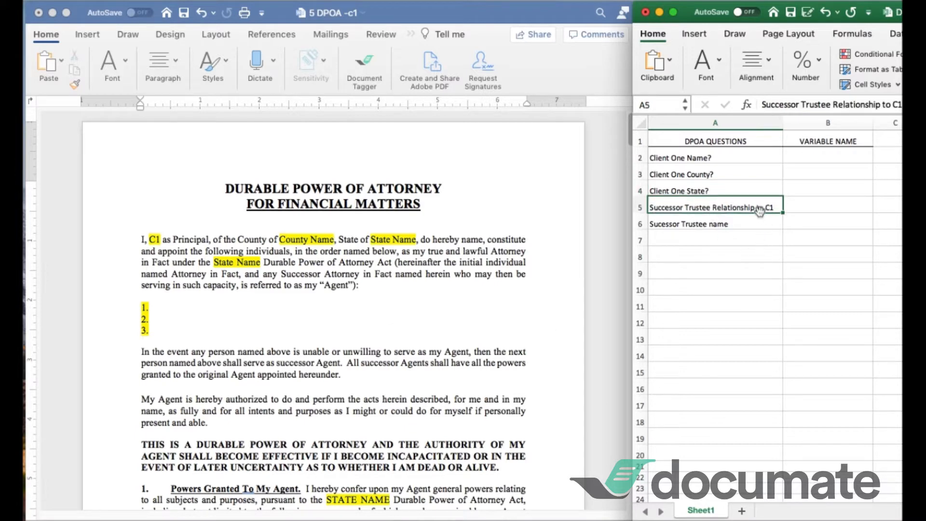
{"action": "left_click", "coordinate": [734, 225]}
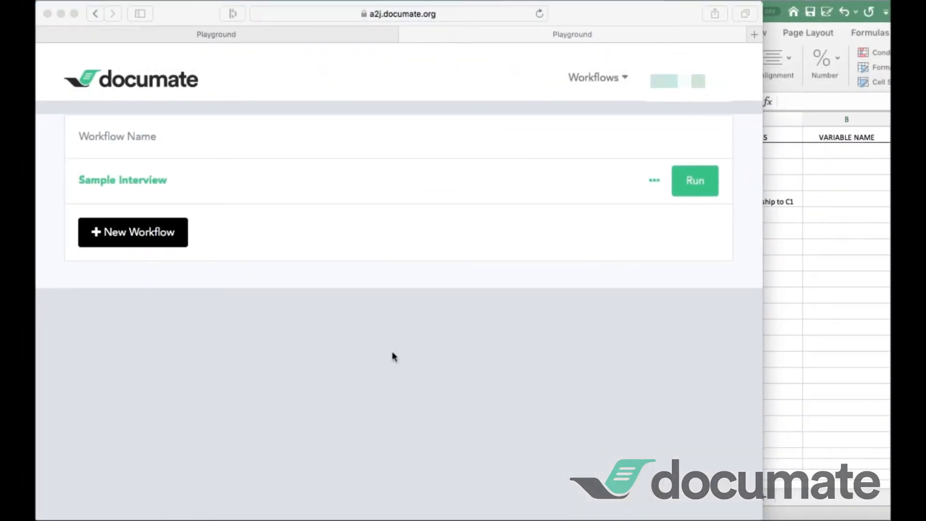
Create a new workflow named "DPOA Video Demo" in Documate
{"action": "left_click", "coordinate": [134, 236]}
{"action": "left_click", "coordinate": [132, 237]}
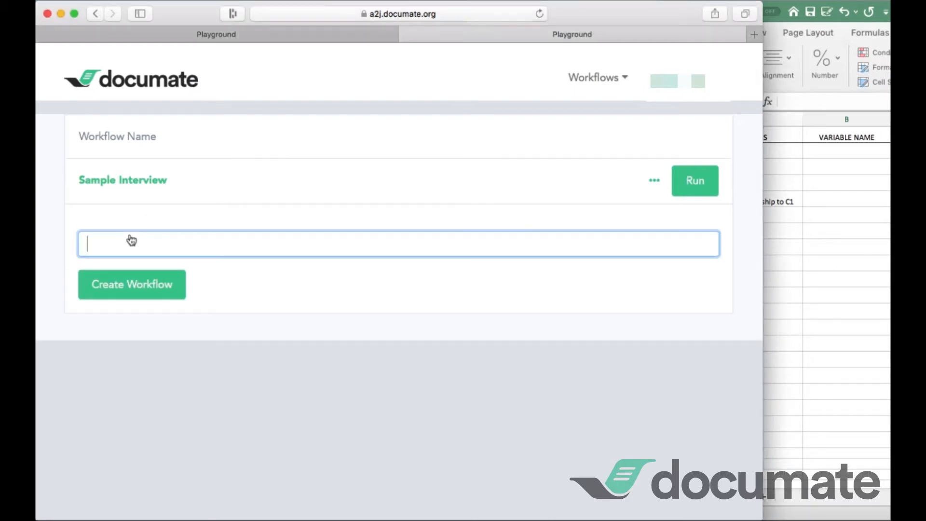
{"action": "type", "text": "DPOA Video Demo"}
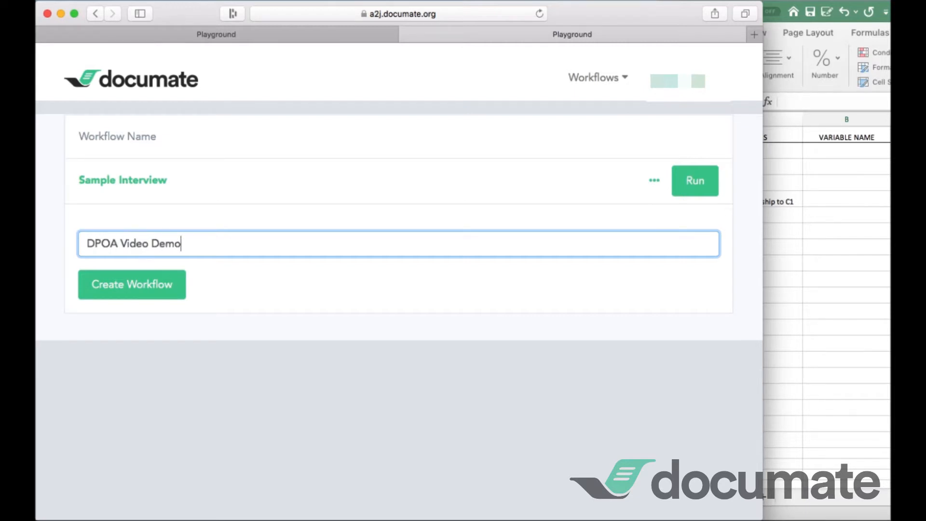
{"action": "left_click", "coordinate": [111, 297]}
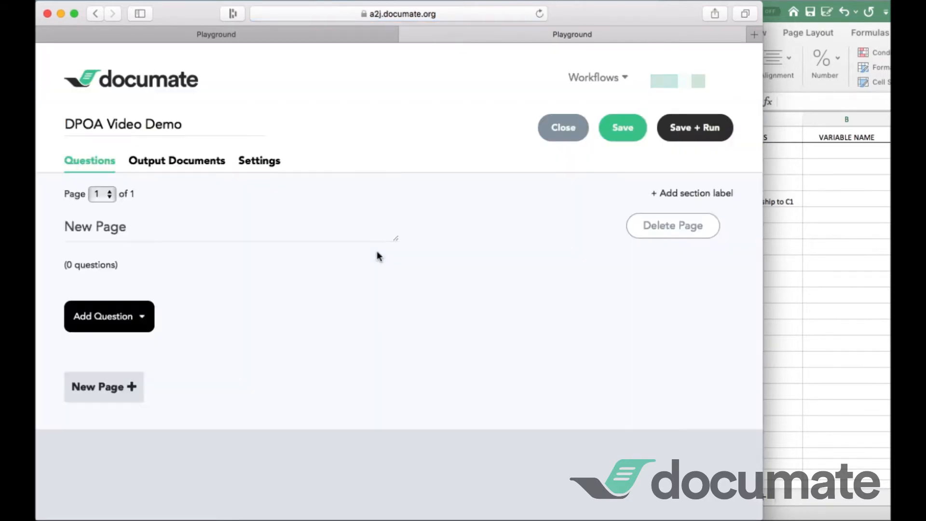
Review the client questions in the spreadsheet and title the workflow's first page "Client One Information"
{"action": "left_click", "coordinate": [820, 295]}
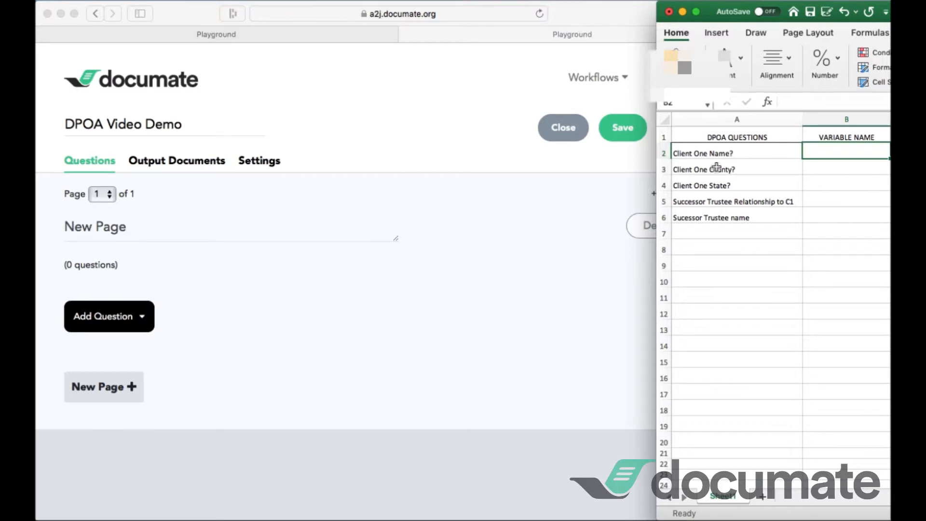
{"action": "left_click", "coordinate": [713, 153]}
{"action": "left_click", "coordinate": [713, 169]}
{"action": "left_click", "coordinate": [713, 186]}
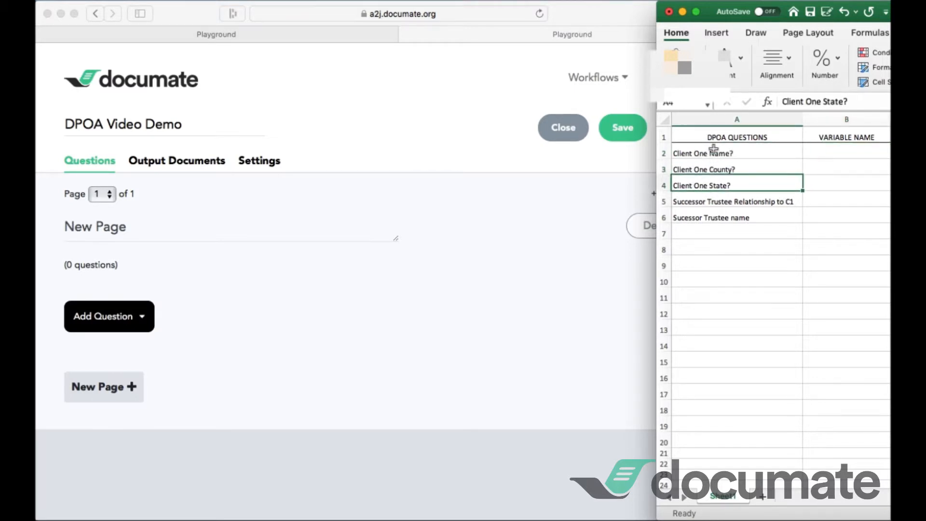
{"action": "left_click", "coordinate": [186, 232]}
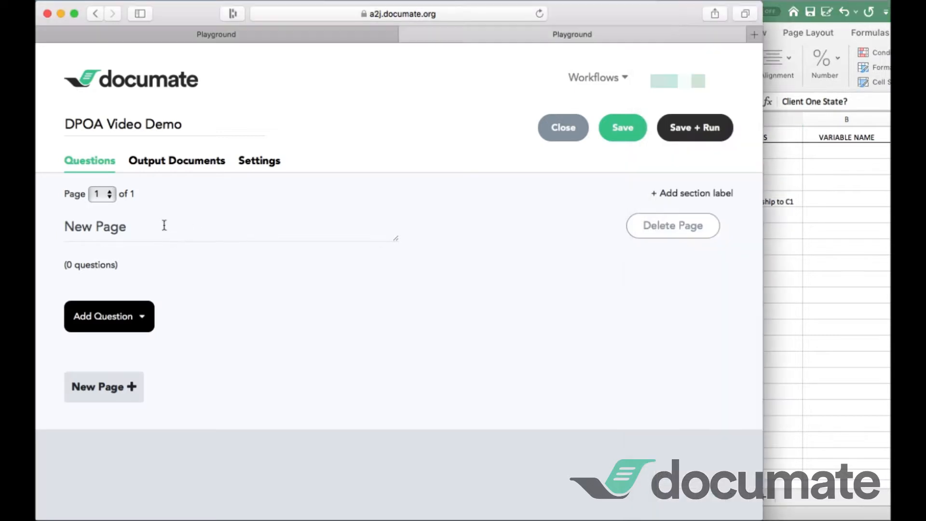
{"action": "double_click", "coordinate": [141, 228]}
{"action": "triple_click", "coordinate": [141, 228]}
{"action": "type", "text": "Client One I"}
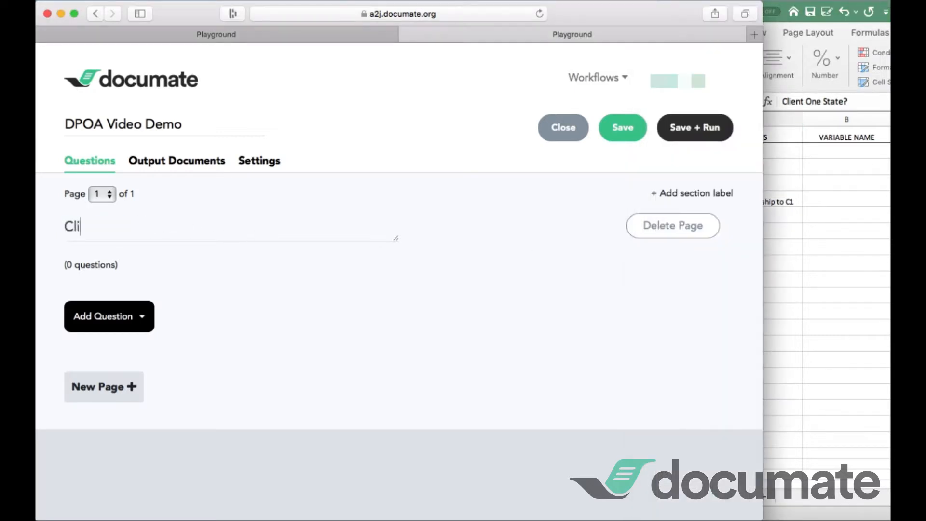
{"action": "type", "text": "nformation"}
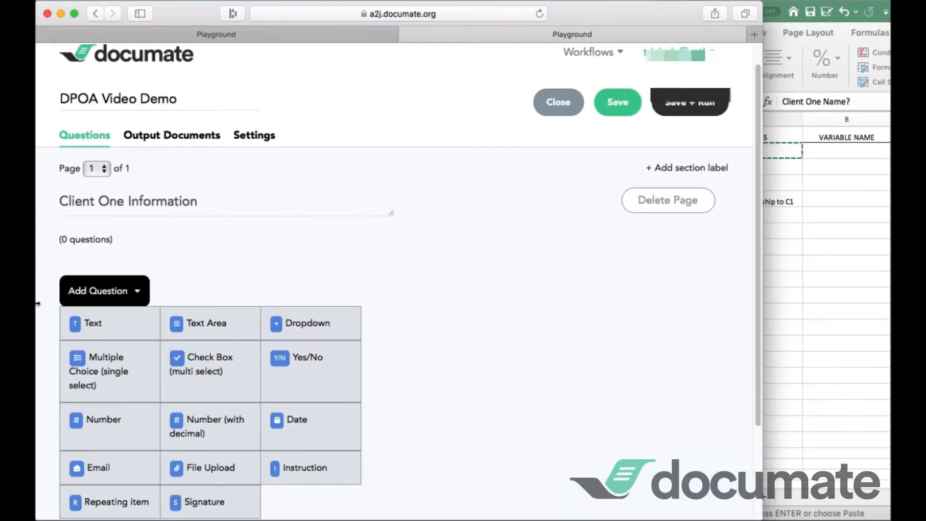
Add a Text question named "Client One Name?" with the variable name client_one_name
{"action": "left_click", "coordinate": [96, 329]}
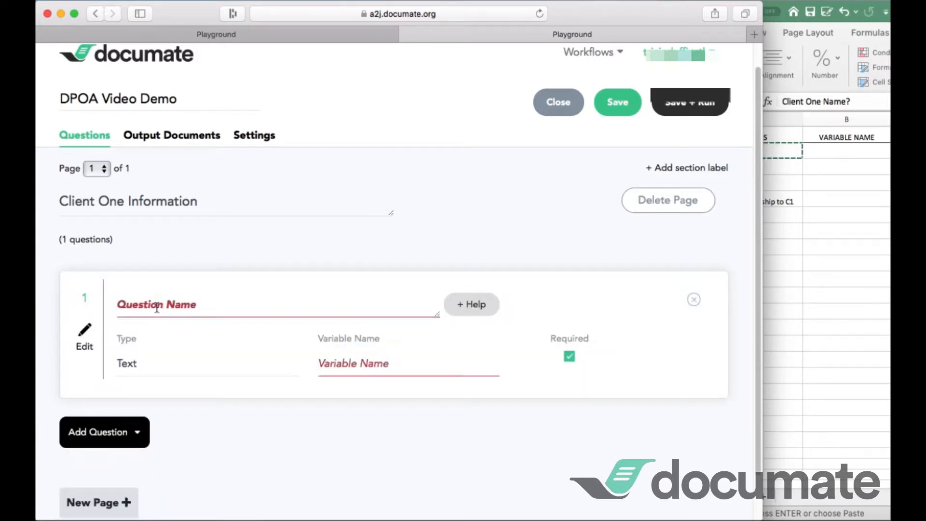
{"action": "type", "text": "Client One Name?"}
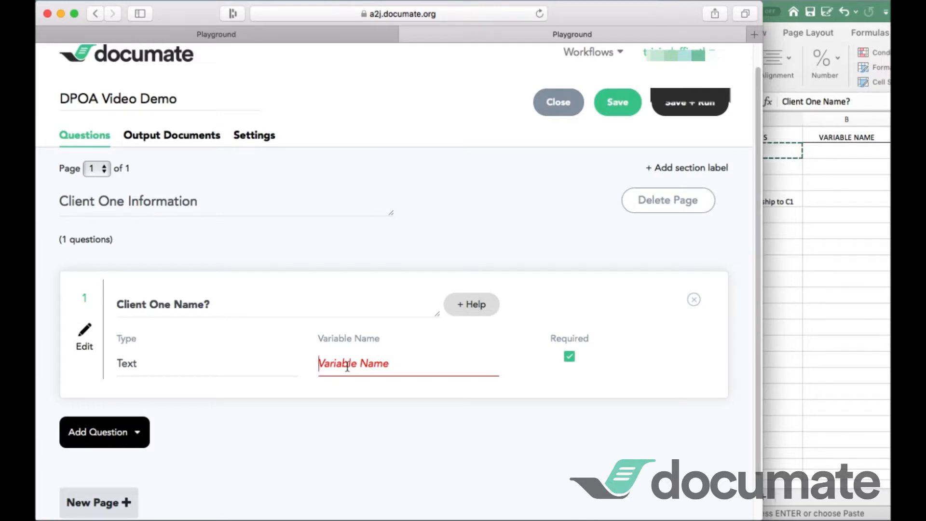
{"action": "type", "text": "client"}
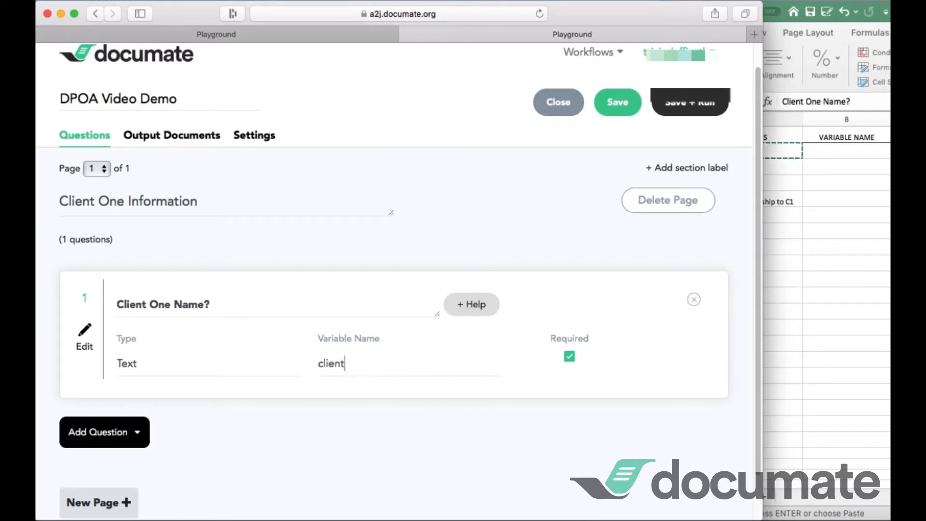
{"action": "type", "text": "_one_name"}
Copy the variable name client_one_name into the Excel sheet's Variable Name column beside "Client One Name?"
{"action": "double_click", "coordinate": [341, 367]}
{"action": "key", "text": "super+c"}
{"action": "left_click", "coordinate": [823, 154]}
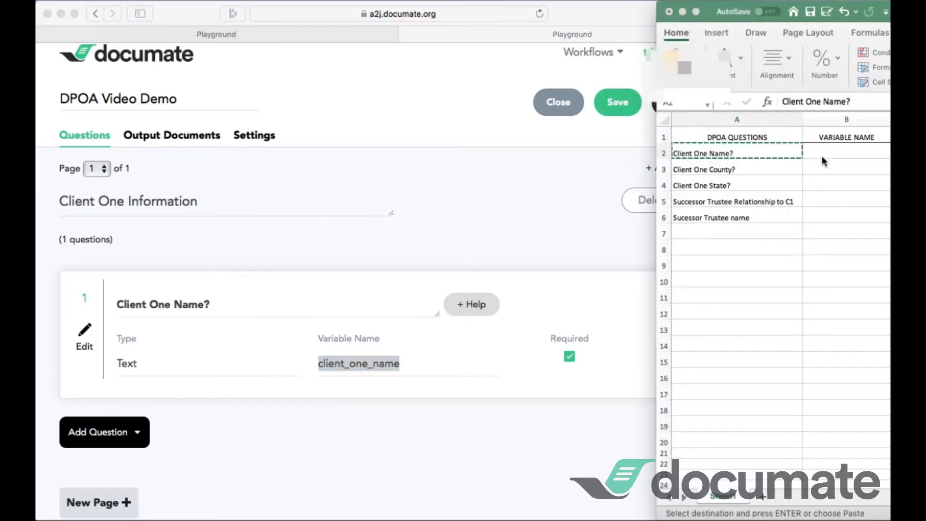
{"action": "key", "text": "super+v"}
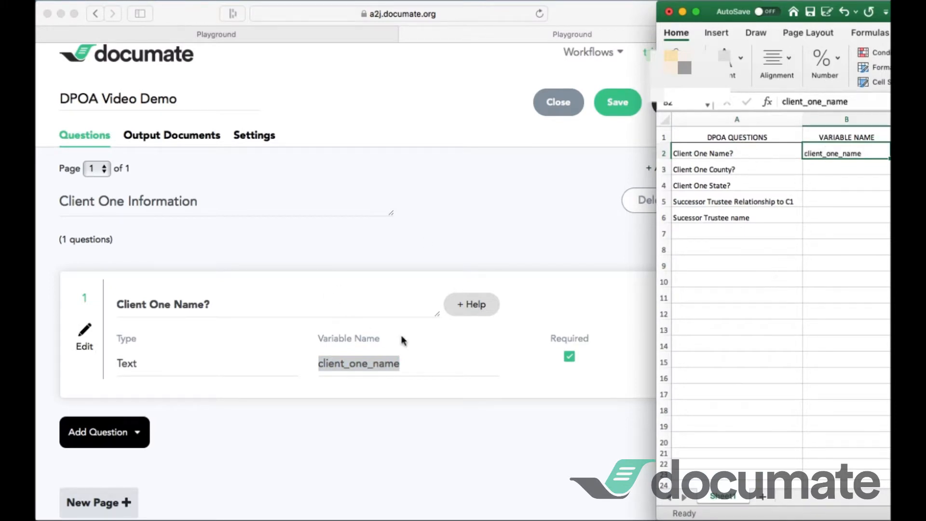
{"action": "left_click", "coordinate": [384, 322]}
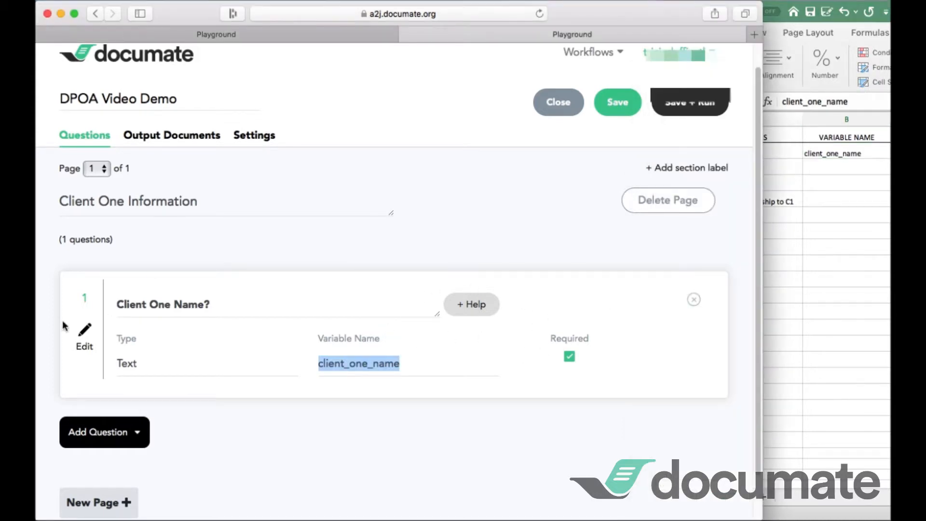
{"action": "left_click", "coordinate": [568, 358]}
{"action": "left_click", "coordinate": [568, 358]}
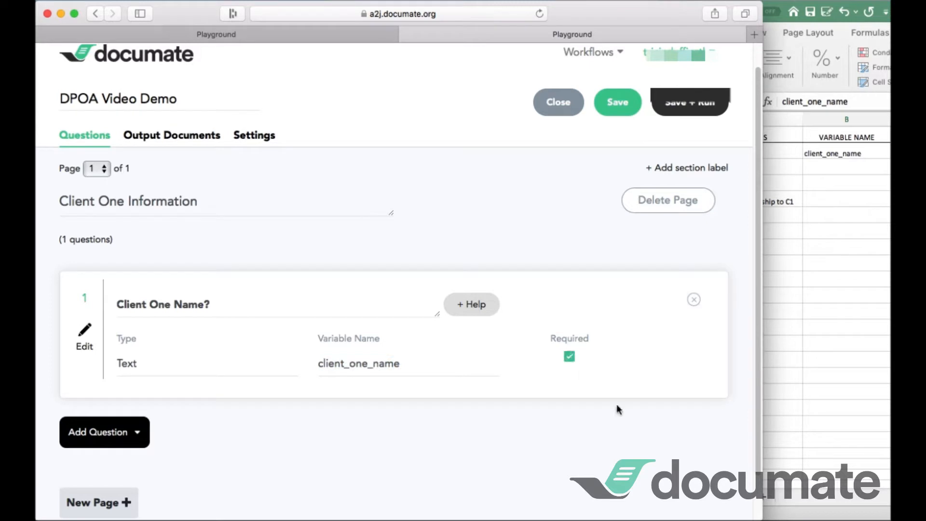
{"action": "scroll", "coordinate": [381, 441], "scroll_direction": "down", "scroll_amount": 2}
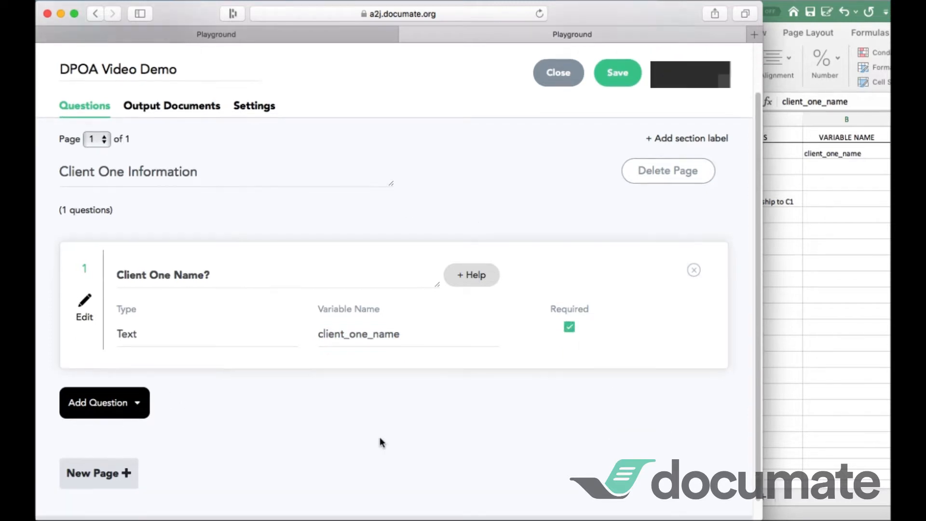
Add a Dropdown question using the spreadsheet text "Client One County?" and give it the variable name client_one_county
{"action": "left_click", "coordinate": [800, 276]}
{"action": "left_click", "coordinate": [755, 170]}
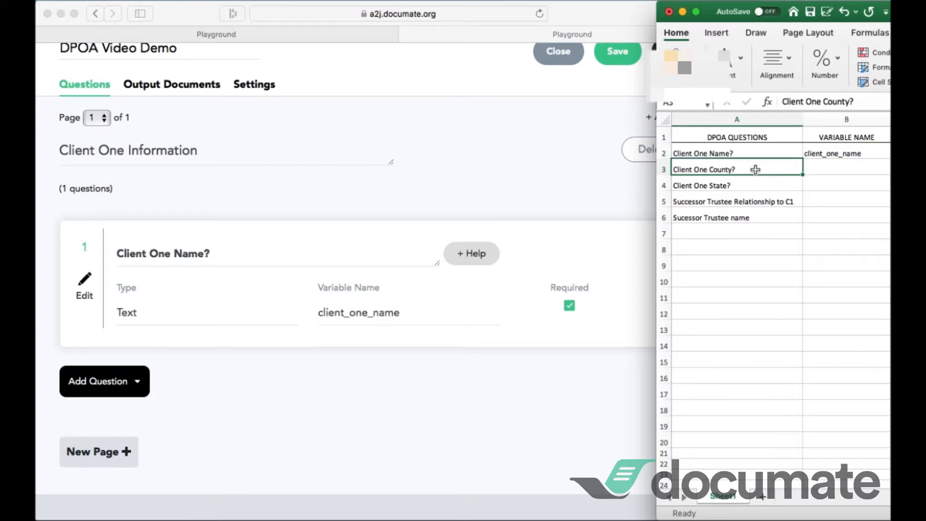
{"action": "key", "text": "super+c"}
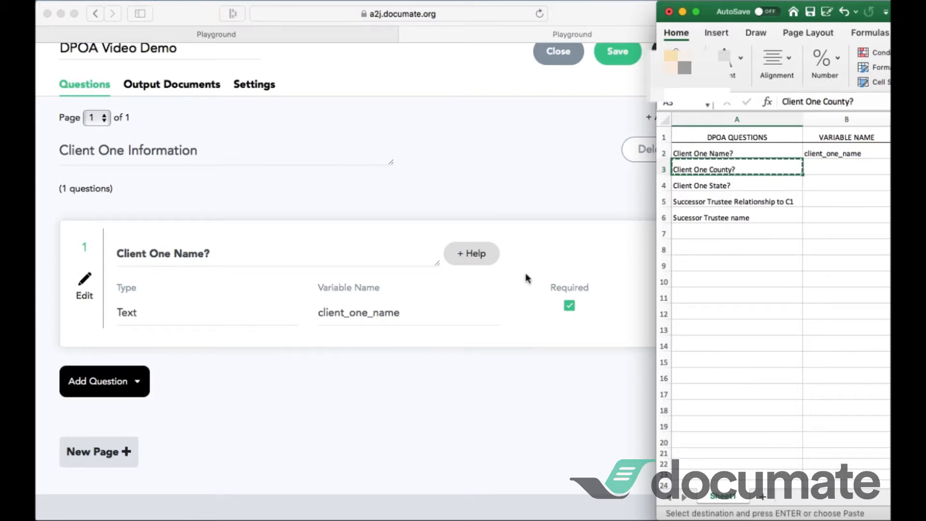
{"action": "left_click", "coordinate": [406, 399]}
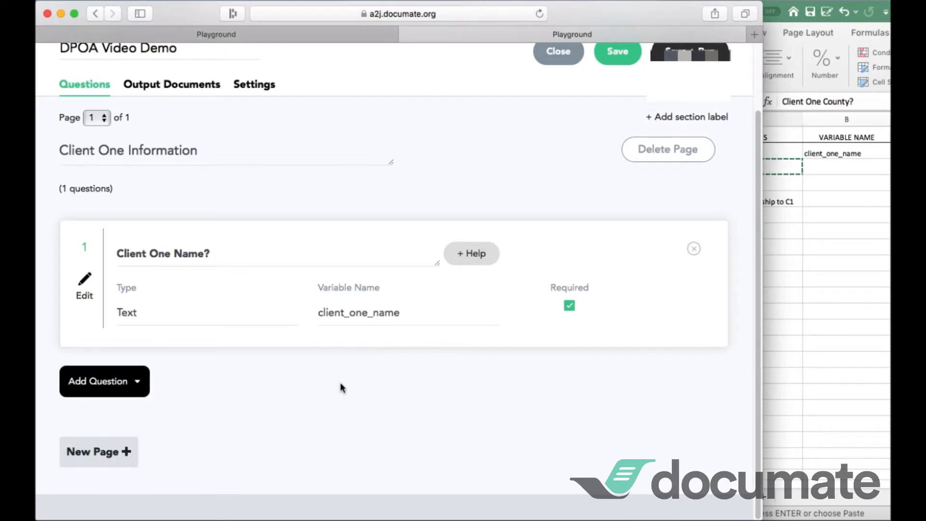
{"action": "left_click", "coordinate": [146, 393]}
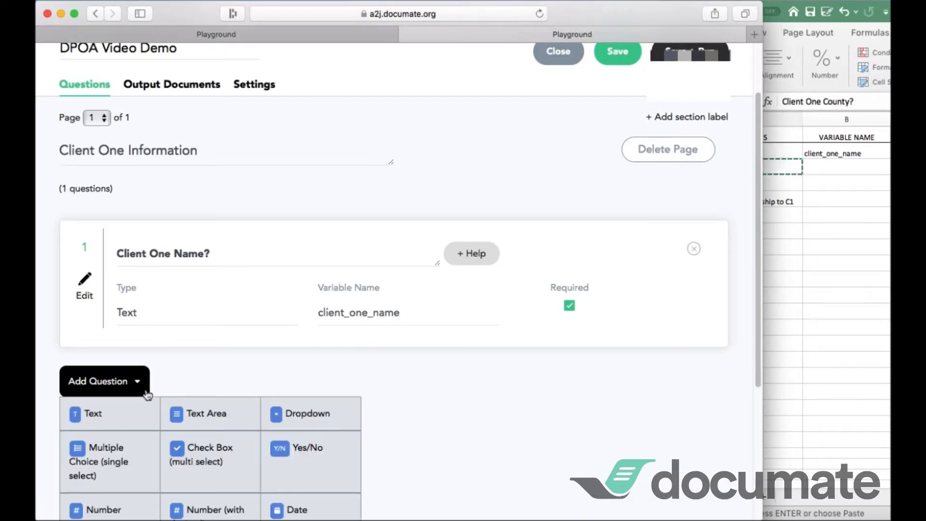
{"action": "left_click", "coordinate": [316, 414]}
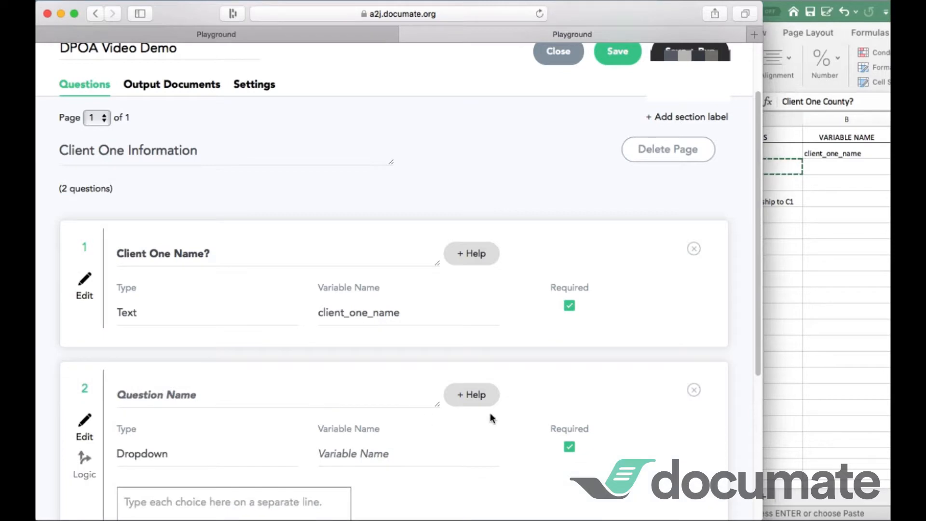
{"action": "left_click", "coordinate": [282, 258]}
{"action": "key", "text": "super+v"}
{"action": "left_click", "coordinate": [339, 317]}
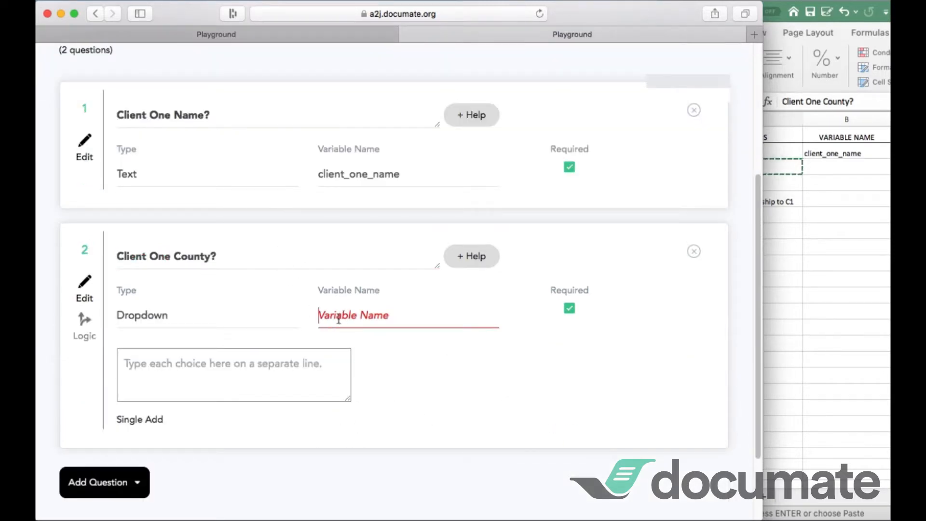
{"action": "type", "text": "client_"}
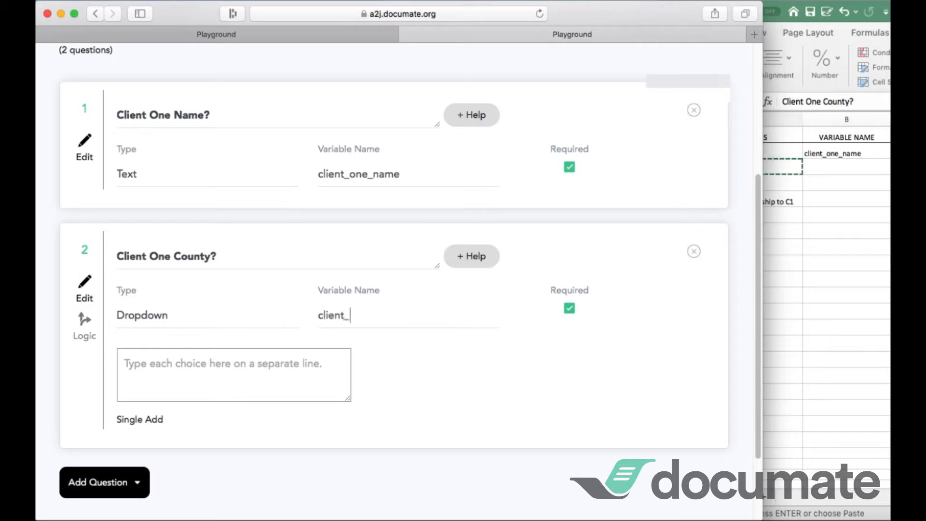
{"action": "type", "text": "one_county"}
Copy the variable name client_one_county into the Excel sheet beside "Client One County?" and return to the Documate workflow
{"action": "double_click", "coordinate": [351, 316]}
{"action": "left_click", "coordinate": [834, 166]}
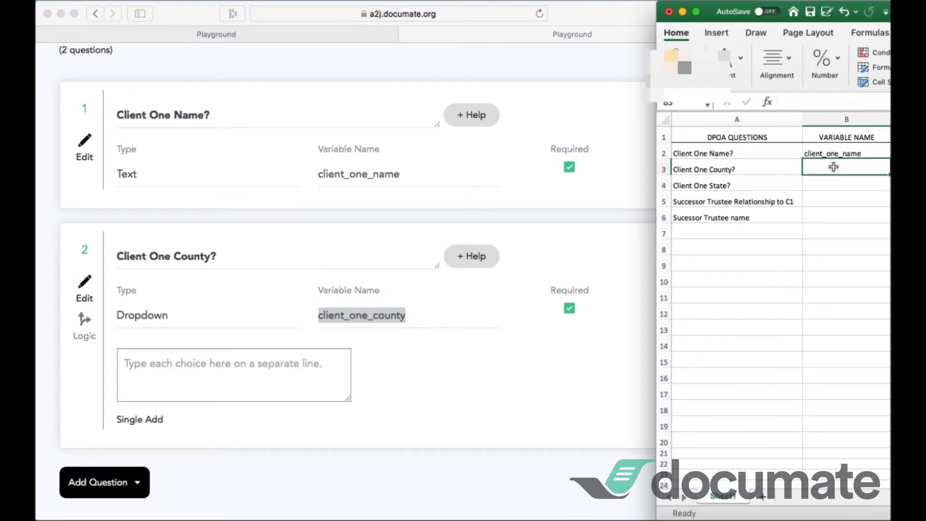
{"action": "key", "text": "super+v"}
{"action": "left_click", "coordinate": [457, 382]}
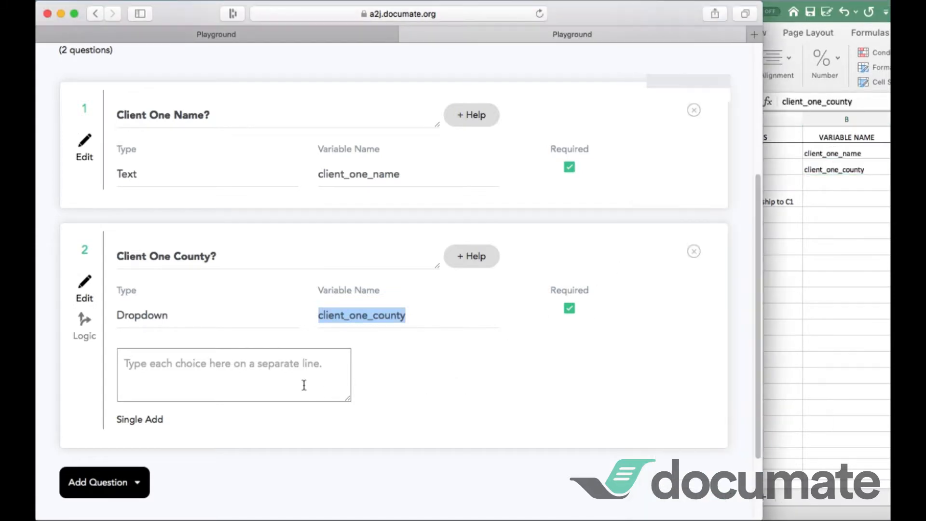
Enter Pine and Oak on separate lines as choices for the "Client One County?" dropdown
{"action": "left_click", "coordinate": [191, 363]}
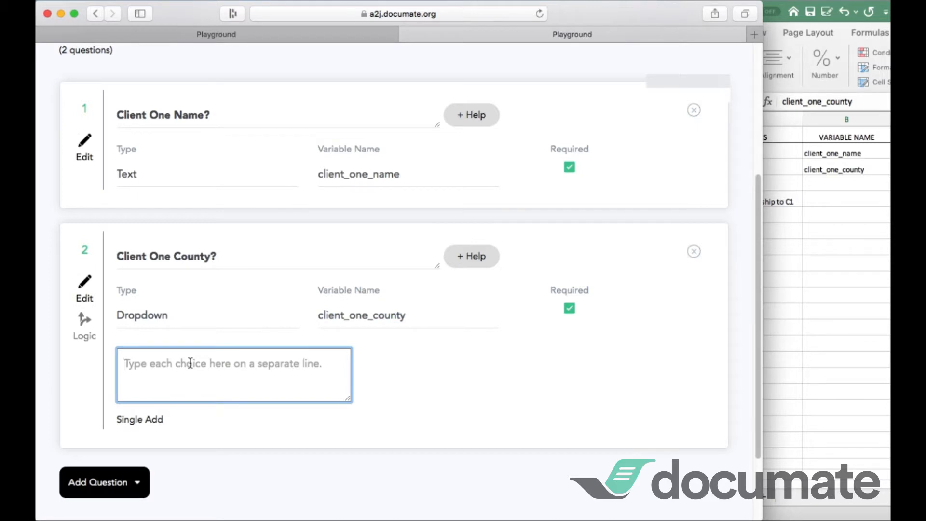
{"action": "type", "text": "Pine"}
{"action": "key", "text": "Return"}
{"action": "type", "text": "Oak"}
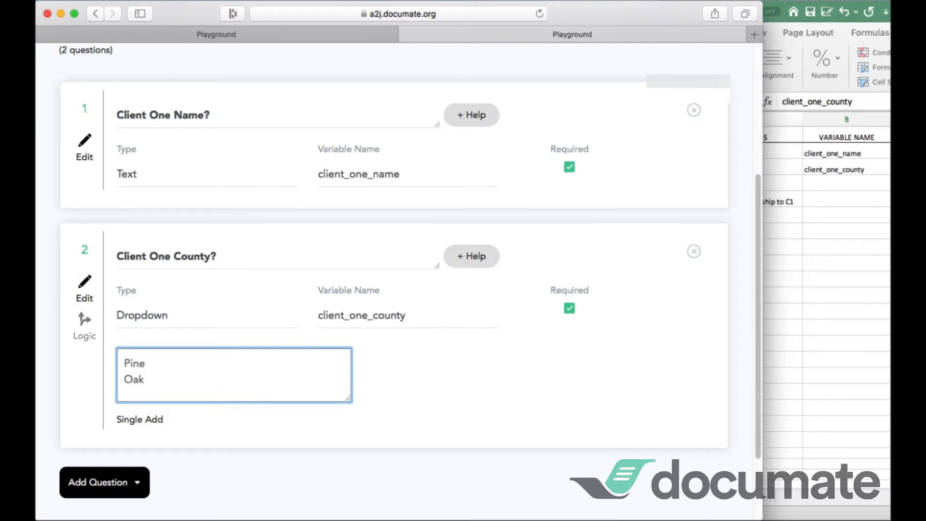
Add Maple on a new line as a third choice for the "Client One County?" dropdown
{"action": "key", "text": "Return"}
{"action": "type", "text": "Maple"}
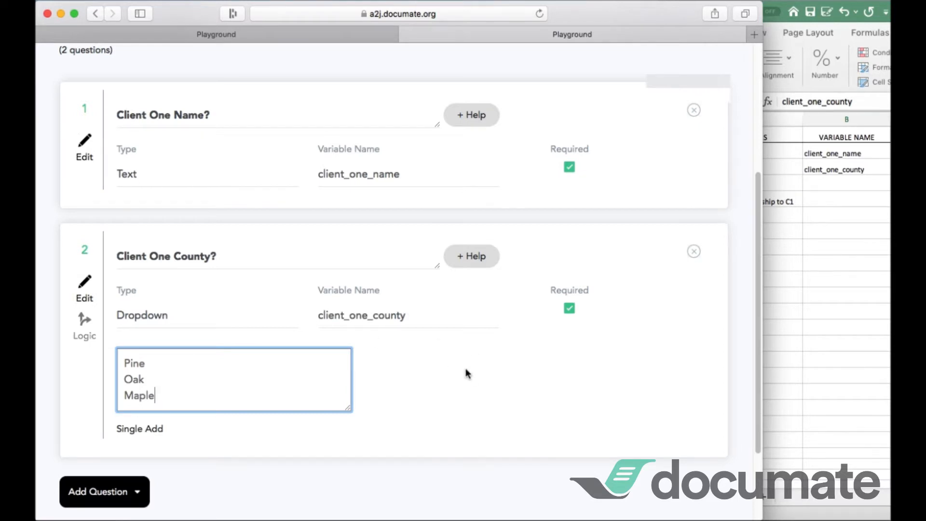
Add a Multiple Choice (single select) question using the spreadsheet text "Client One State?" and give it the variable name client_one_state
{"action": "left_click", "coordinate": [835, 251]}
{"action": "left_click", "coordinate": [739, 188]}
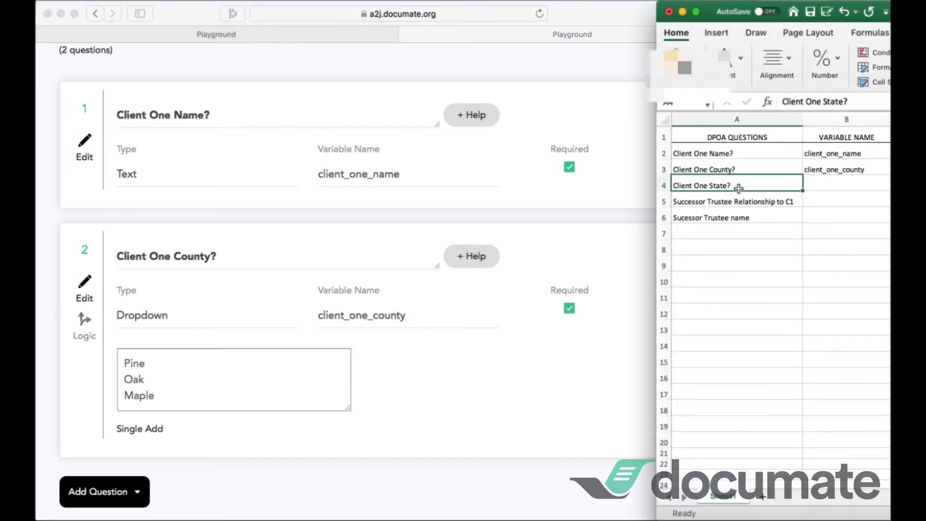
{"action": "key", "text": "super+c"}
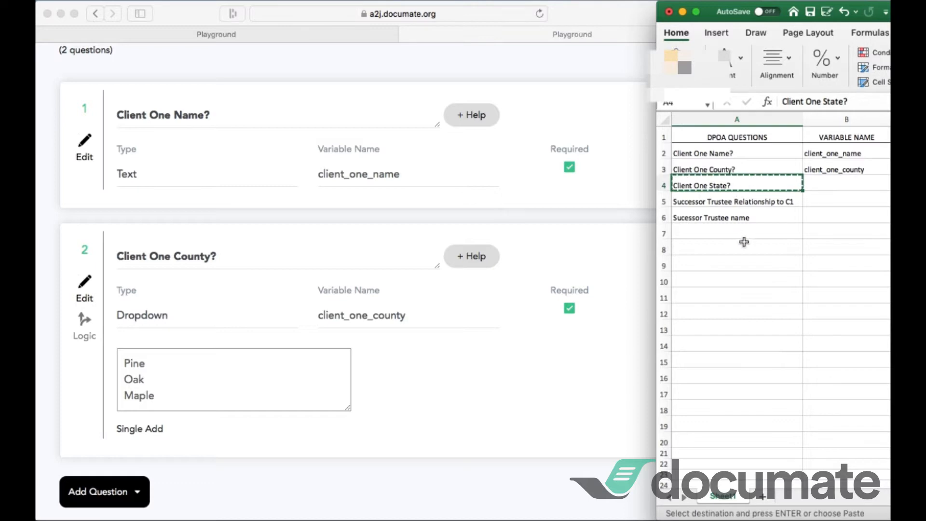
{"action": "left_click", "coordinate": [513, 384]}
{"action": "scroll", "coordinate": [385, 377], "scroll_direction": "down", "scroll_amount": 3}
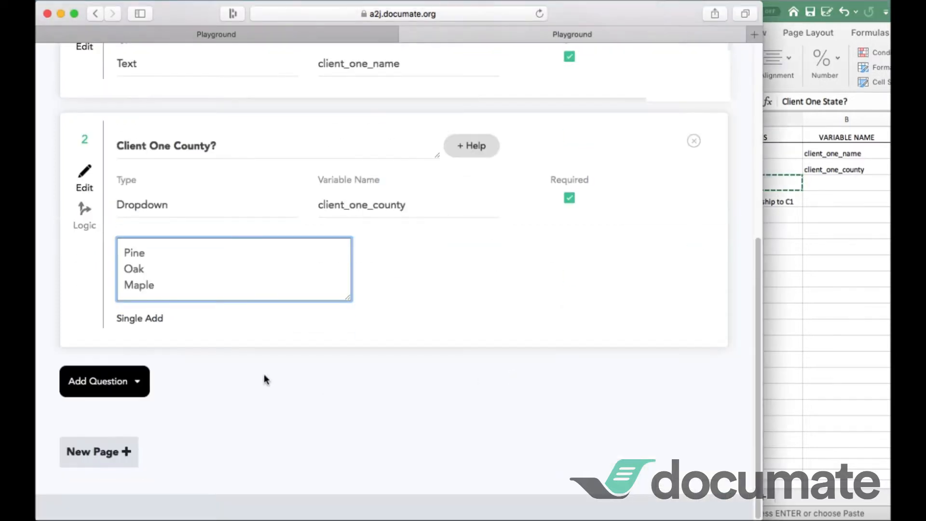
{"action": "left_click", "coordinate": [140, 385]}
{"action": "scroll", "coordinate": [143, 384], "scroll_direction": "down", "scroll_amount": 3}
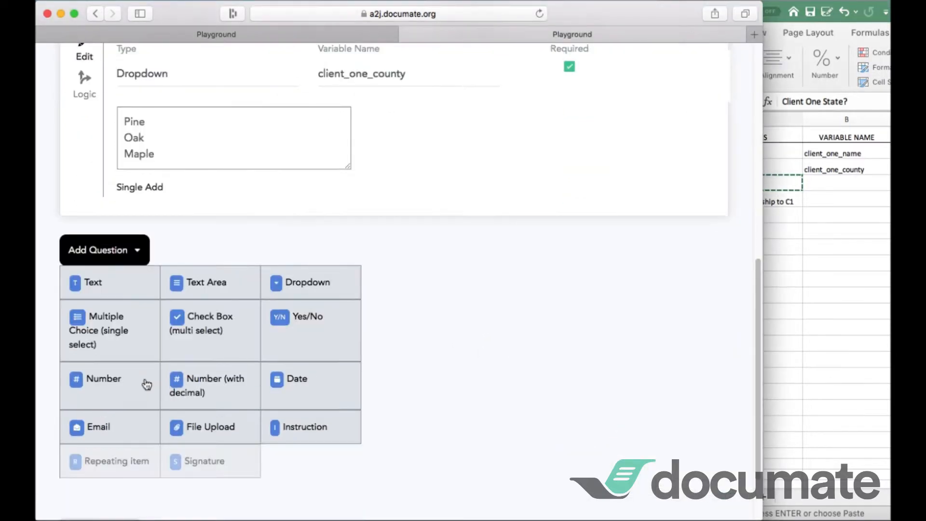
{"action": "left_click", "coordinate": [105, 331]}
{"action": "left_click", "coordinate": [203, 261]}
{"action": "key", "text": "super+v"}
{"action": "type", "text": "c"}
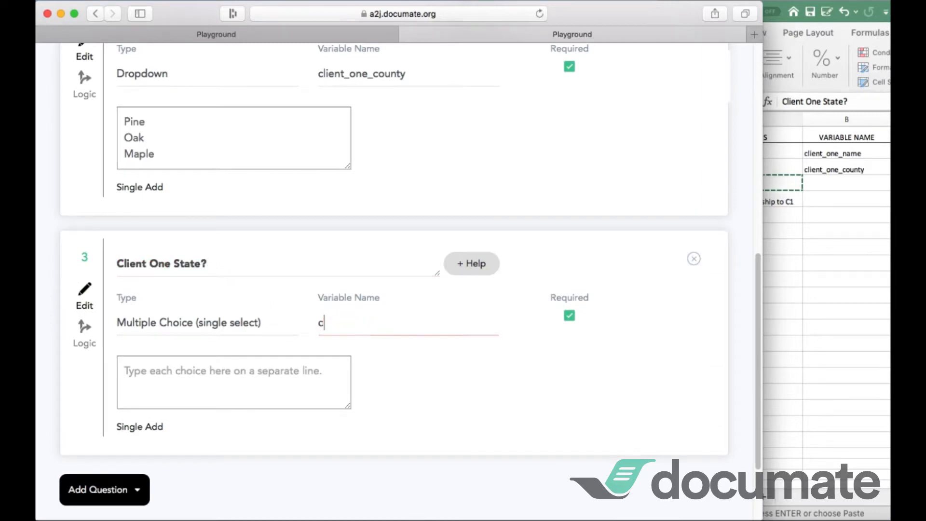
{"action": "type", "text": "lient_one_state"}
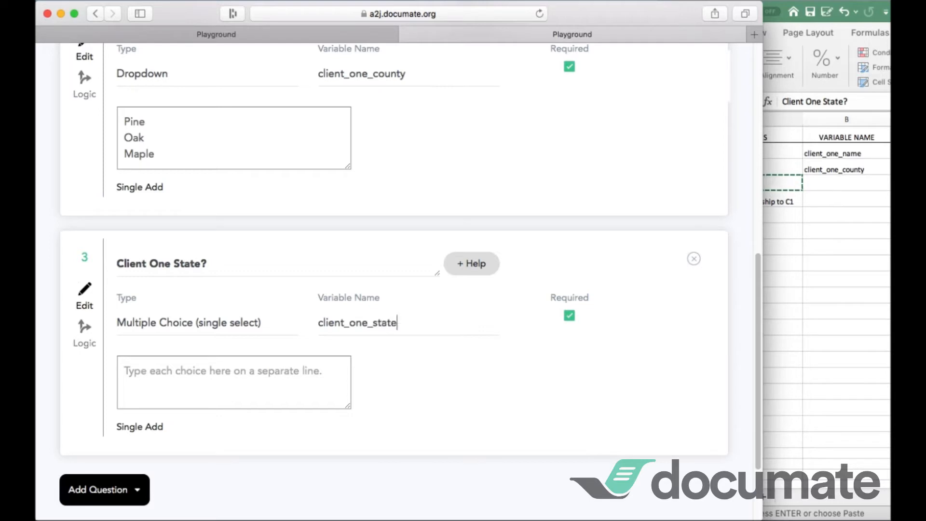
Copy the variable name client_one_state into the Excel sheet beside "Client One State?" and return to the Documate workflow
{"action": "left_click", "coordinate": [333, 323]}
{"action": "double_click", "coordinate": [333, 323]}
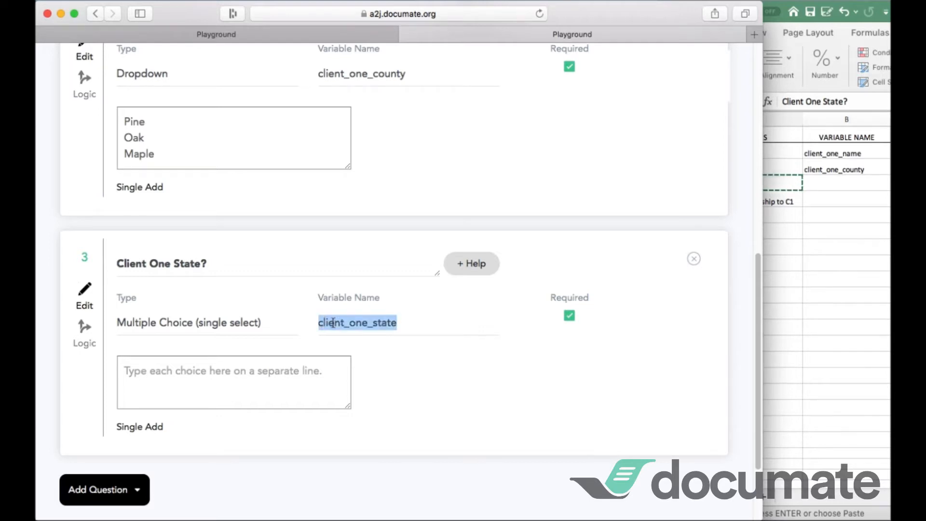
{"action": "left_click", "coordinate": [832, 185]}
{"action": "key", "text": "super+v"}
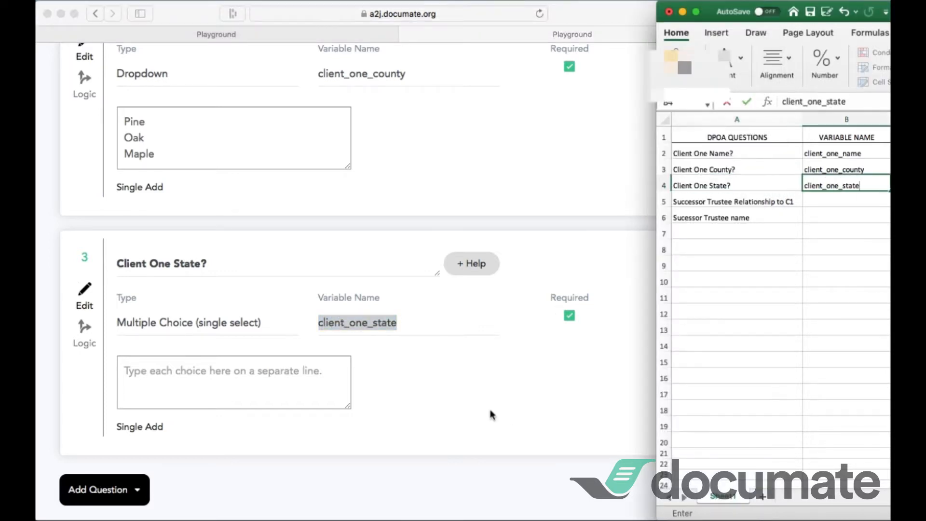
{"action": "left_click", "coordinate": [503, 355]}
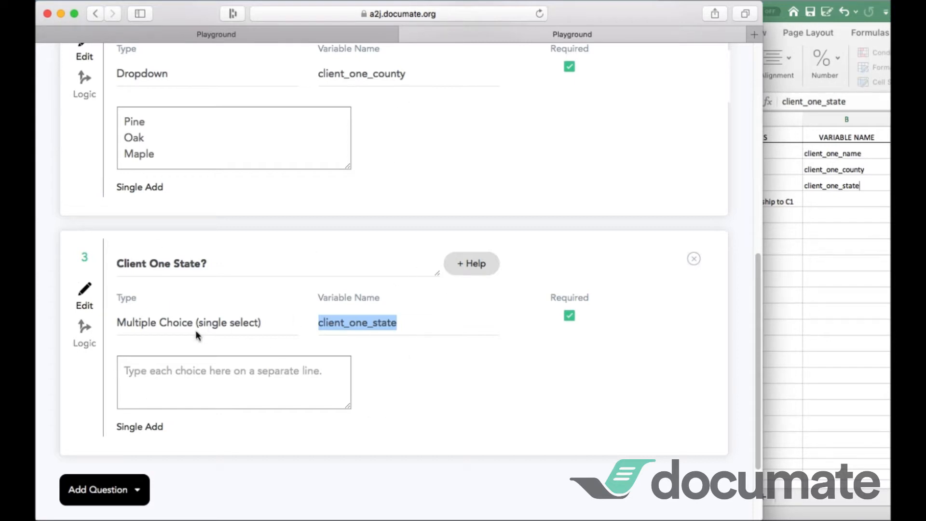
Enter Illinois and Iowa on separate lines as choices for the "Client One State?" question
{"action": "left_click", "coordinate": [270, 371]}
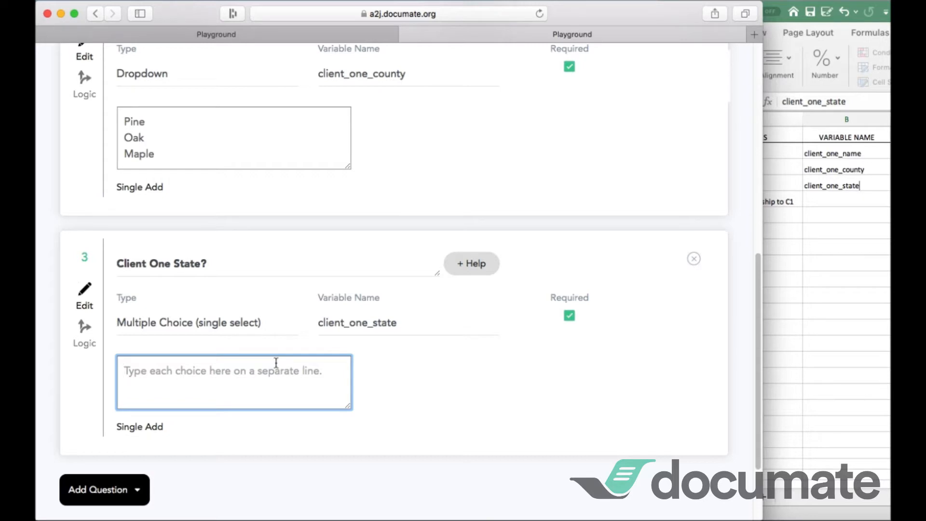
{"action": "type", "text": "Illinoi"}
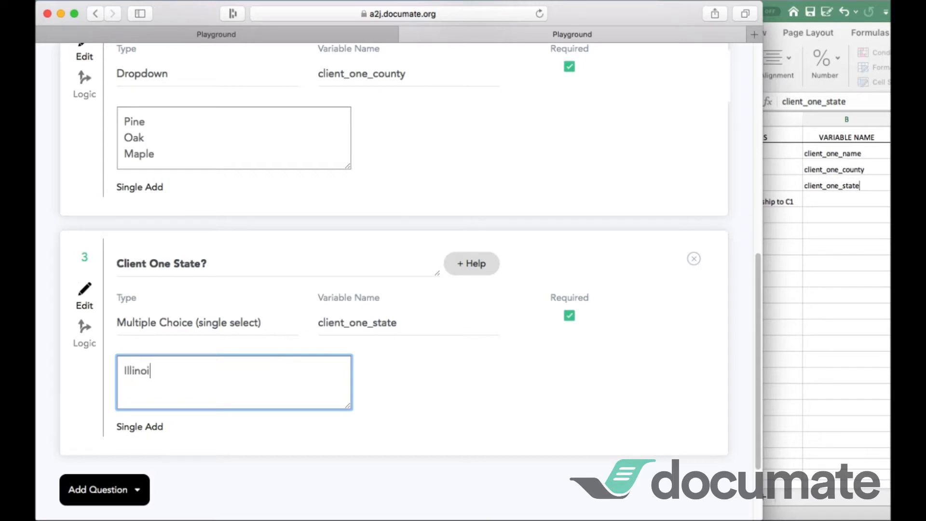
{"action": "type", "text": "s Iowa"}
{"action": "scroll", "coordinate": [428, 390], "scroll_direction": "down", "scroll_amount": 3}
{"action": "key", "text": "super+Tab"}
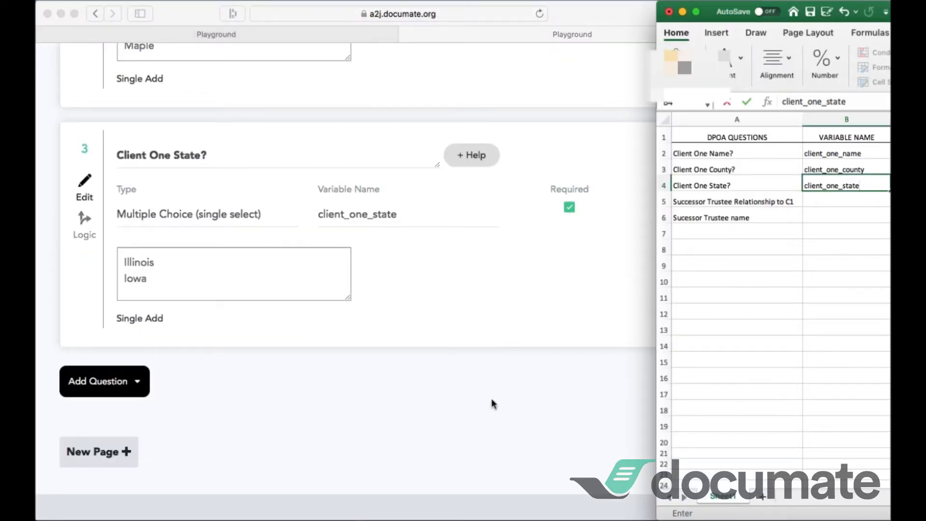
{"action": "left_click", "coordinate": [491, 400]}
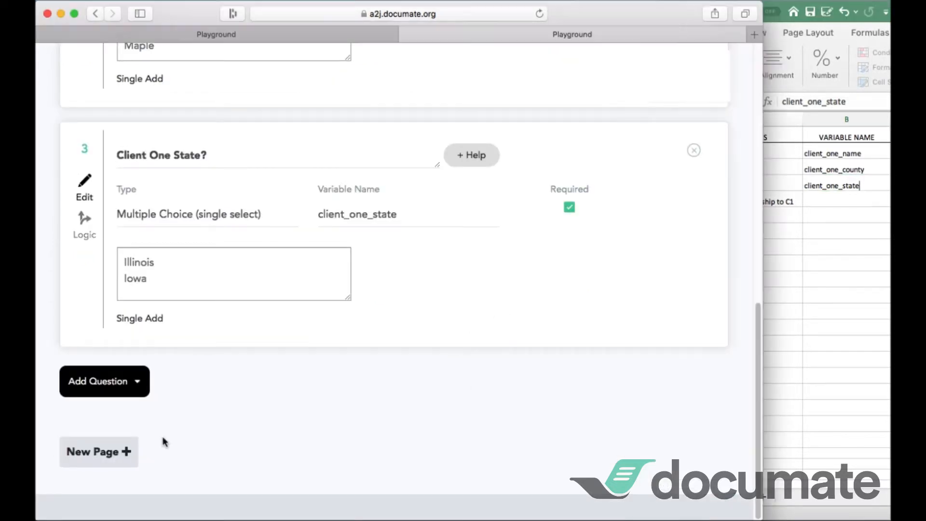
Add a new page to the workflow and title it "Successor Trustees"
{"action": "left_click", "coordinate": [92, 454]}
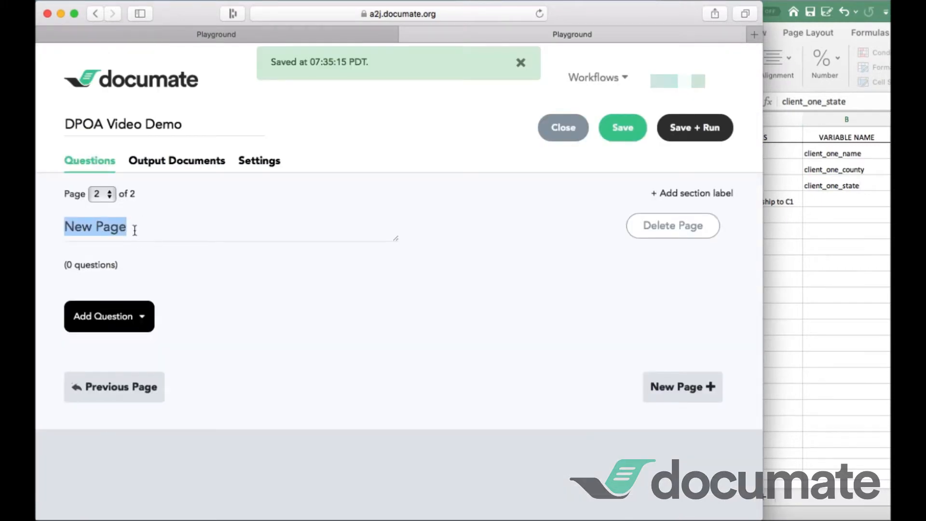
{"action": "type", "text": "Successor Trustes"}
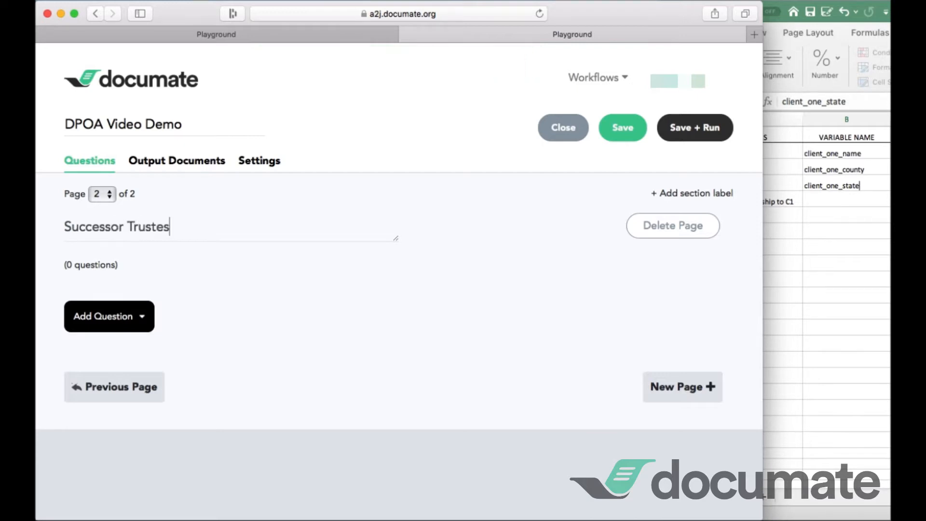
{"action": "key", "text": "BackSpace"}
{"action": "type", "text": "es"}
Add a Repeating item question to the Successor Trustees page with the item name successor_trustee
{"action": "left_click", "coordinate": [142, 325]}
{"action": "scroll", "coordinate": [215, 463], "scroll_direction": "down", "scroll_amount": 5}
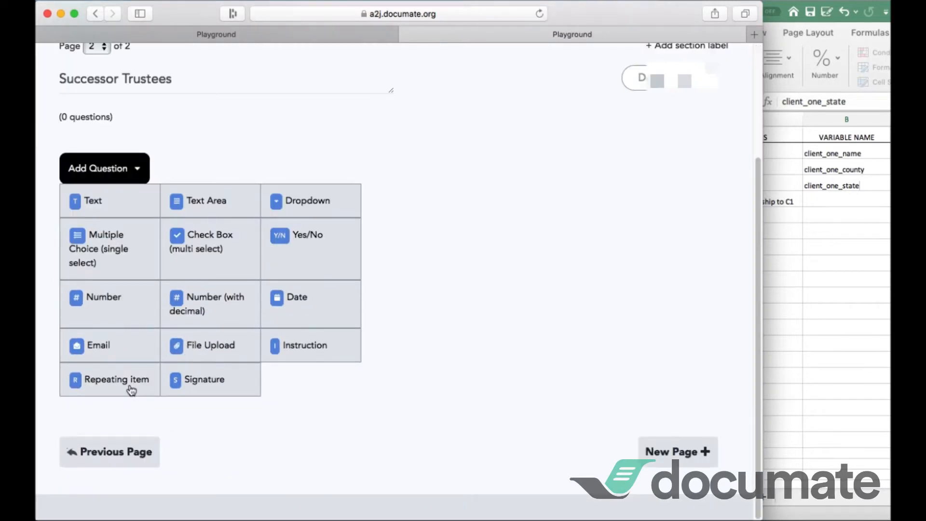
{"action": "left_click", "coordinate": [131, 390]}
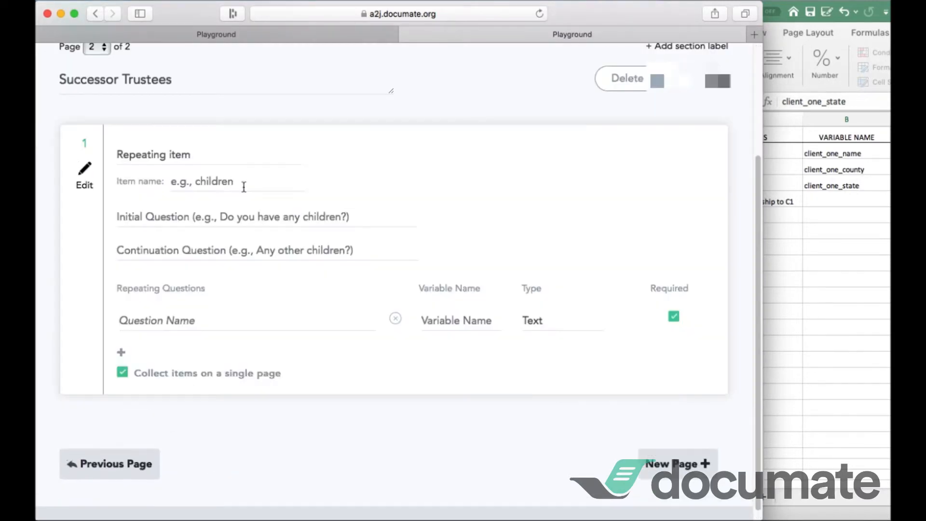
{"action": "type", "text": "successor_trustee"}
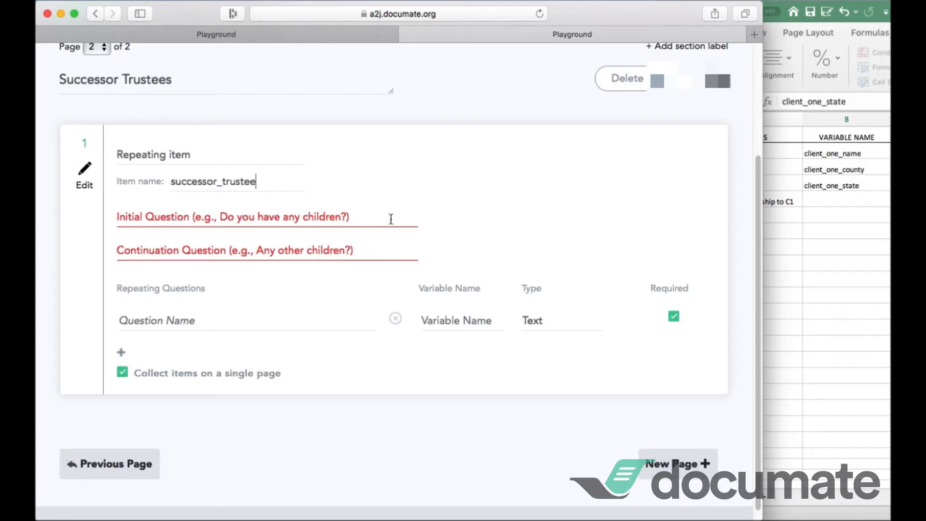
Set the initial question to "Are there any Successor Trustees?" and the continuation question to "Are there any other Successor Trustees to list?"
{"action": "left_click", "coordinate": [152, 218]}
{"action": "type", "text": "Are ther"}
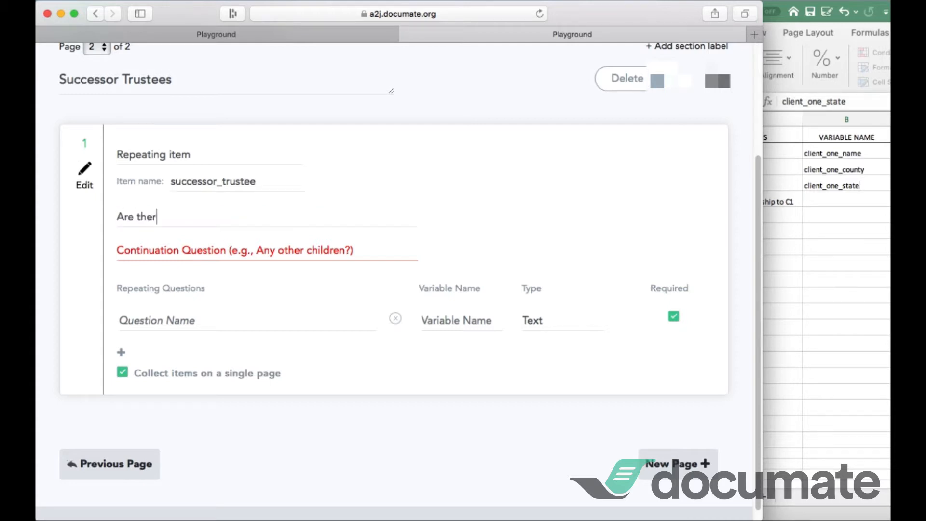
{"action": "type", "text": "e any Success"}
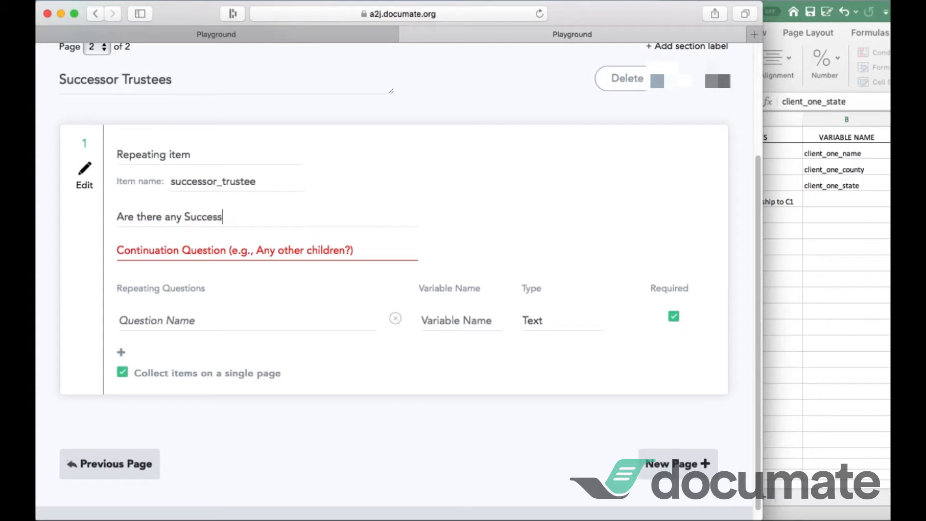
{"action": "type", "text": "or Trustees?"}
{"action": "left_click", "coordinate": [144, 250]}
{"action": "type", "text": "Are "}
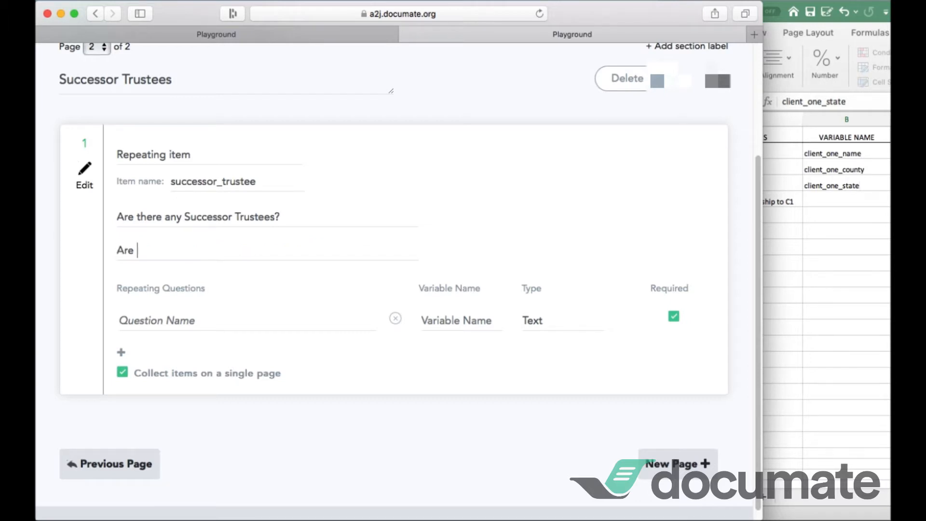
{"action": "type", "text": "there any other"}
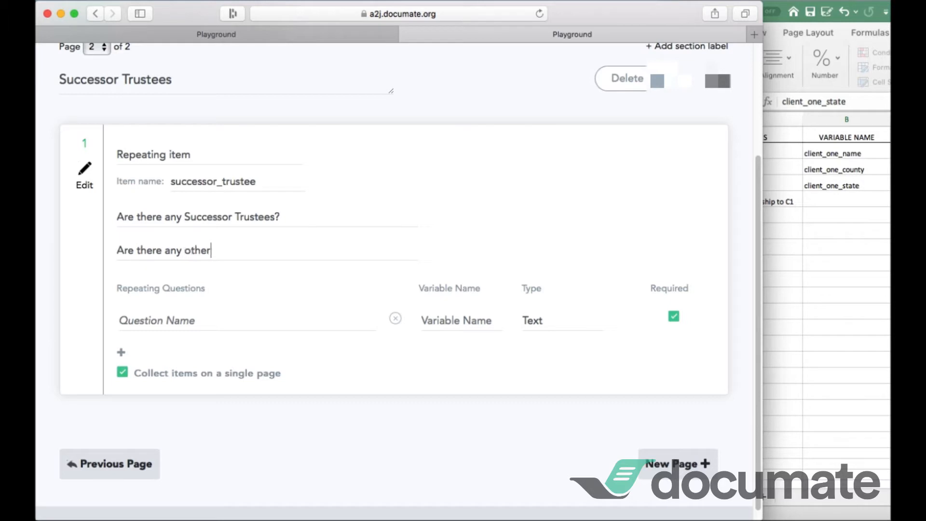
{"action": "type", "text": " Successor Trustees to list?"}
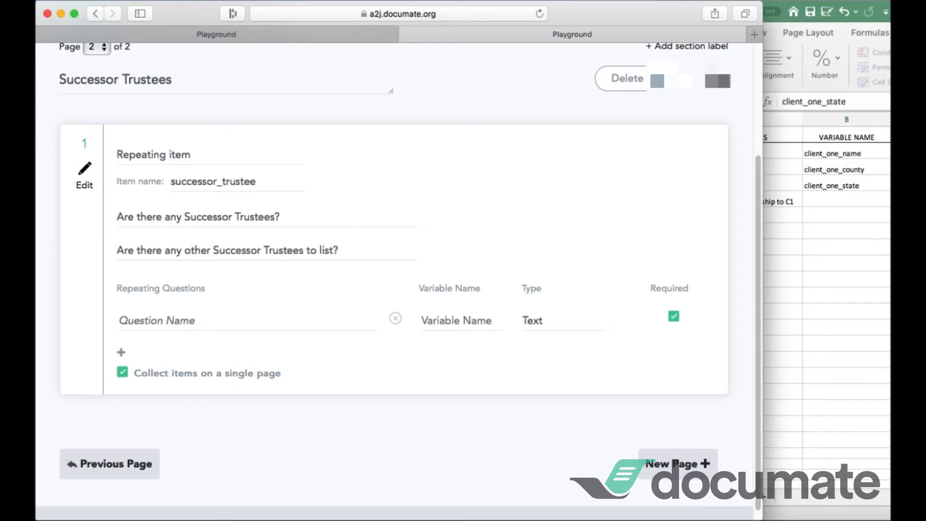
Following the spreadsheet, enter the repeating question "What is the relationship of the Successor Trustee to Client One?" with variable name trustee_relationship
{"action": "left_click", "coordinate": [850, 262]}
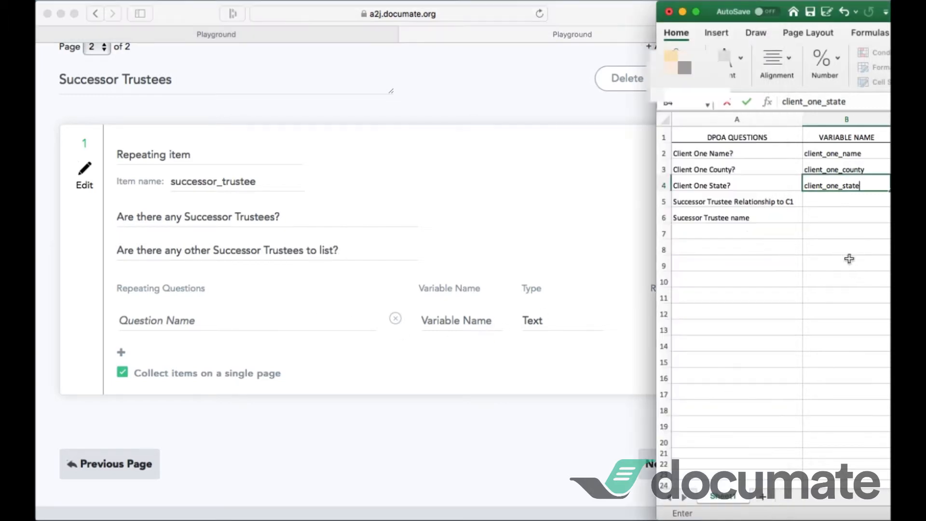
{"action": "left_click", "coordinate": [740, 202]}
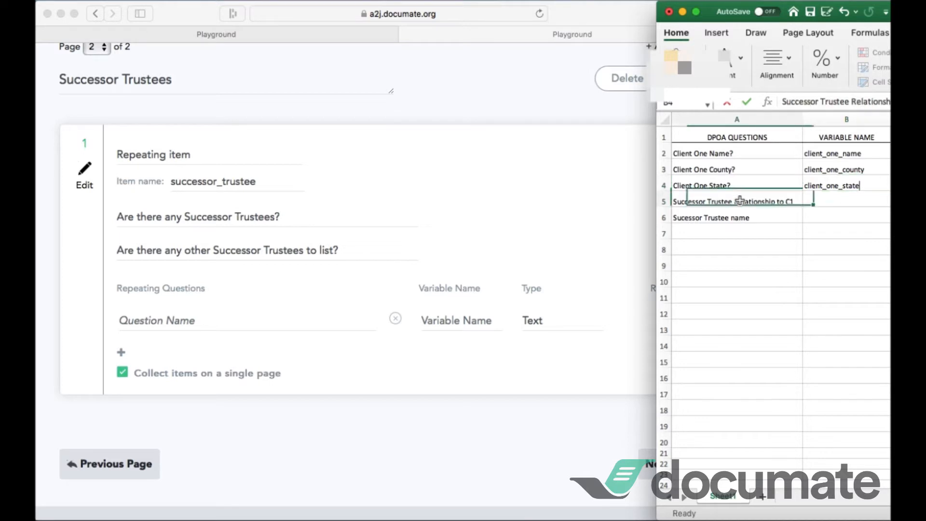
{"action": "left_click", "coordinate": [721, 218]}
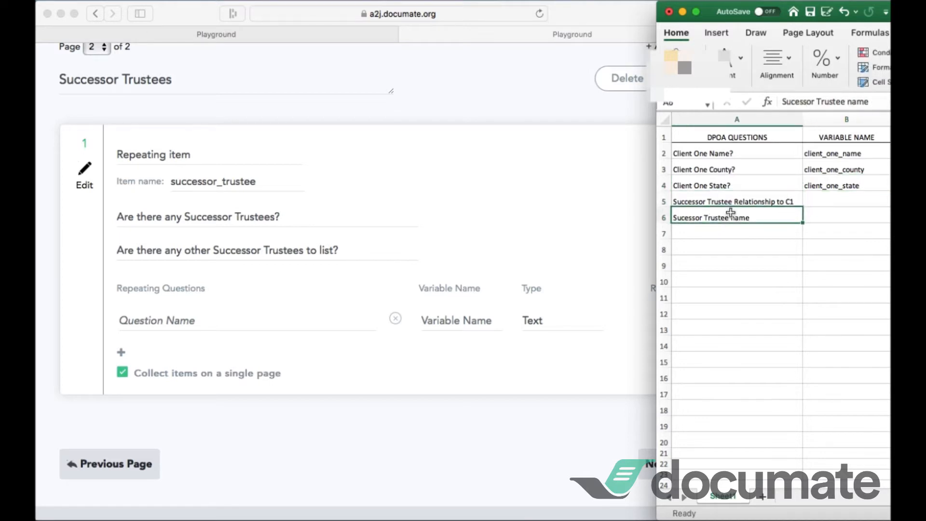
{"action": "left_click", "coordinate": [734, 204]}
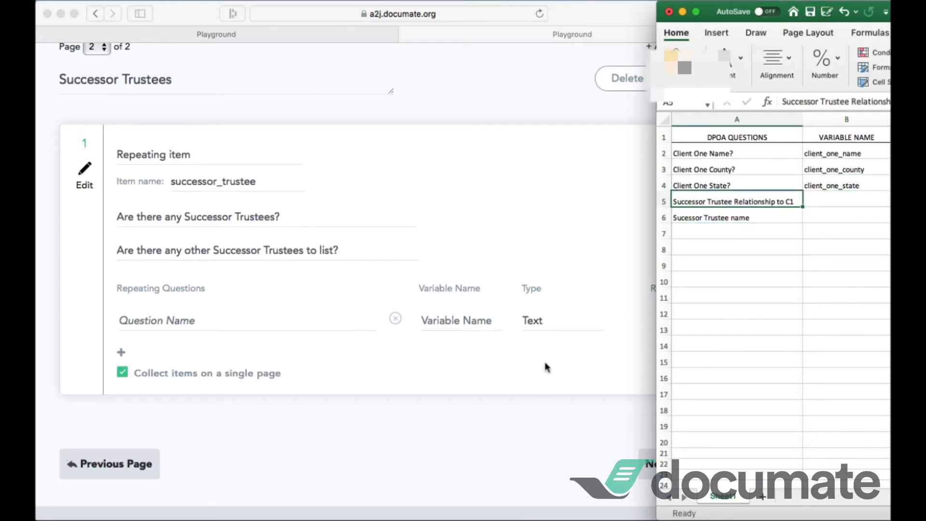
{"action": "scroll", "coordinate": [546, 367], "scroll_direction": "down", "scroll_amount": 1}
{"action": "left_click", "coordinate": [271, 318]}
{"action": "type", "text": "What is the relationship o"}
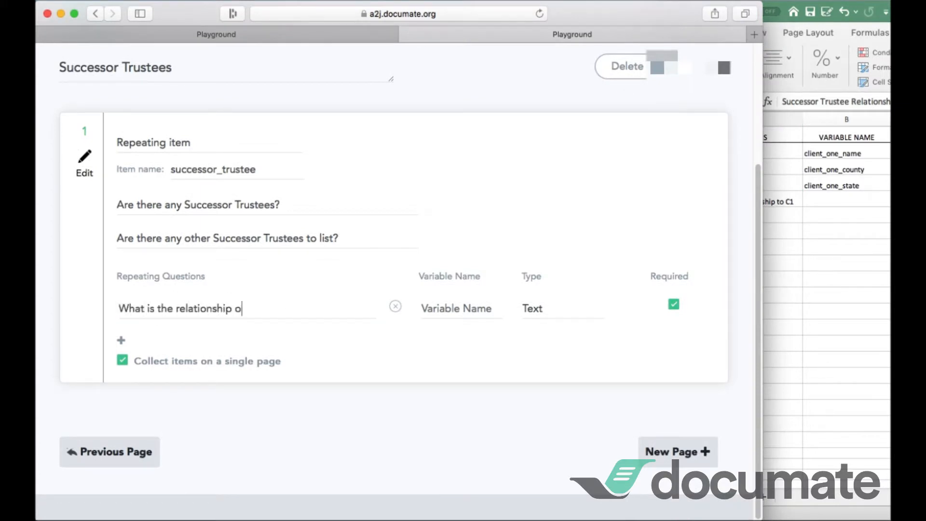
{"action": "type", "text": "f the Successor Trustee to Client One?"}
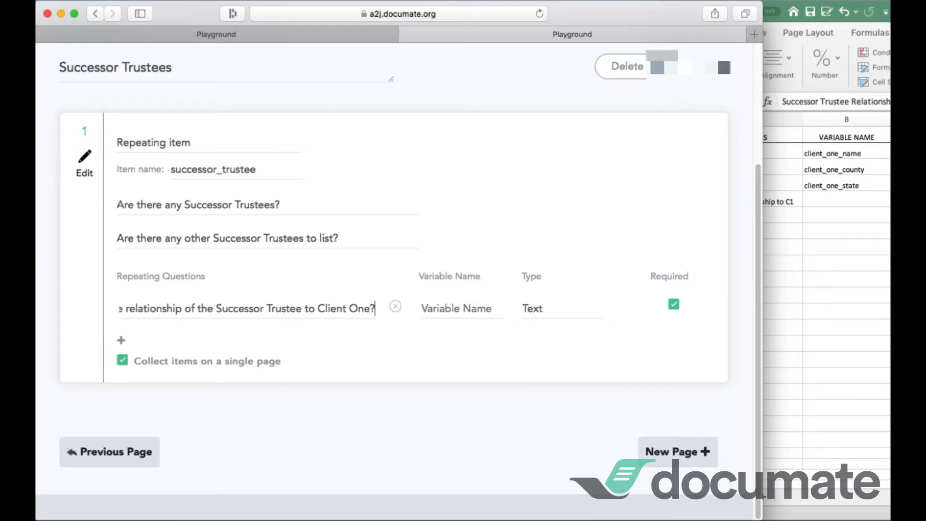
{"action": "left_click", "coordinate": [489, 314]}
{"action": "type", "text": "tru"}
{"action": "type", "text": "stee_relationship"}
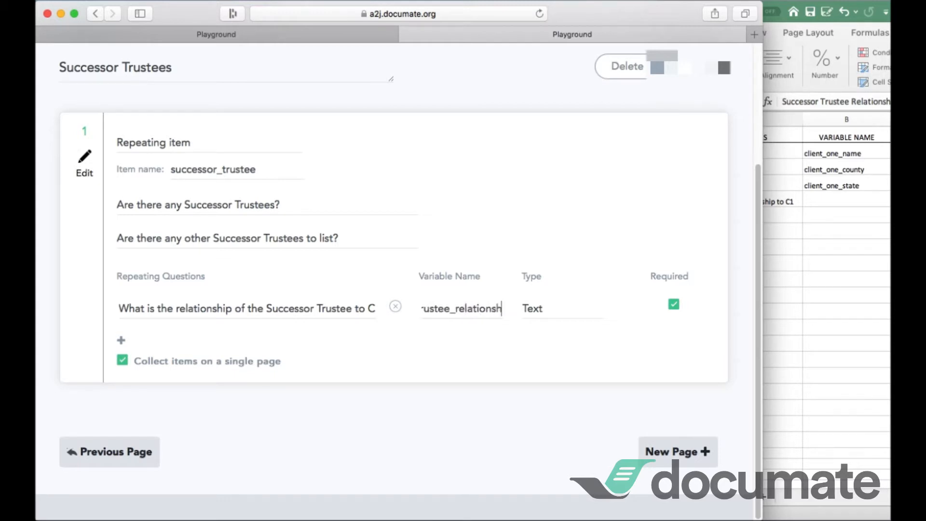
Copy the variable name trustee_relationship into the Excel sheet beside "Successor Trustee Relationship to C1"
{"action": "double_click", "coordinate": [489, 310]}
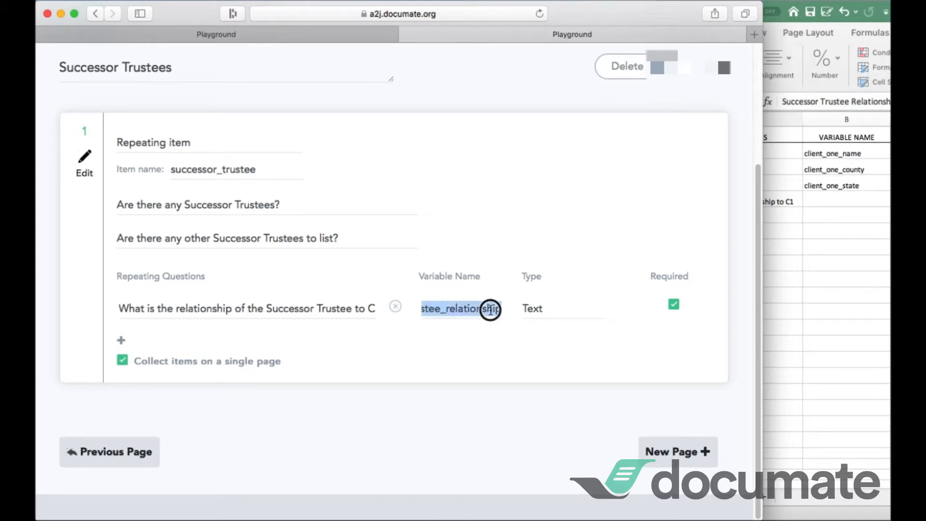
{"action": "left_click", "coordinate": [866, 192]}
{"action": "left_click", "coordinate": [845, 198]}
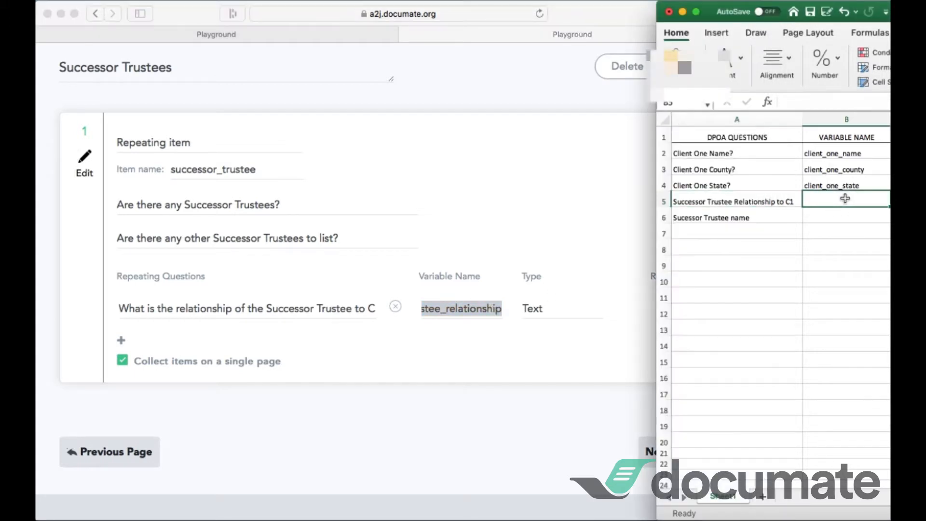
{"action": "type", "text": "trustee_relationship"}
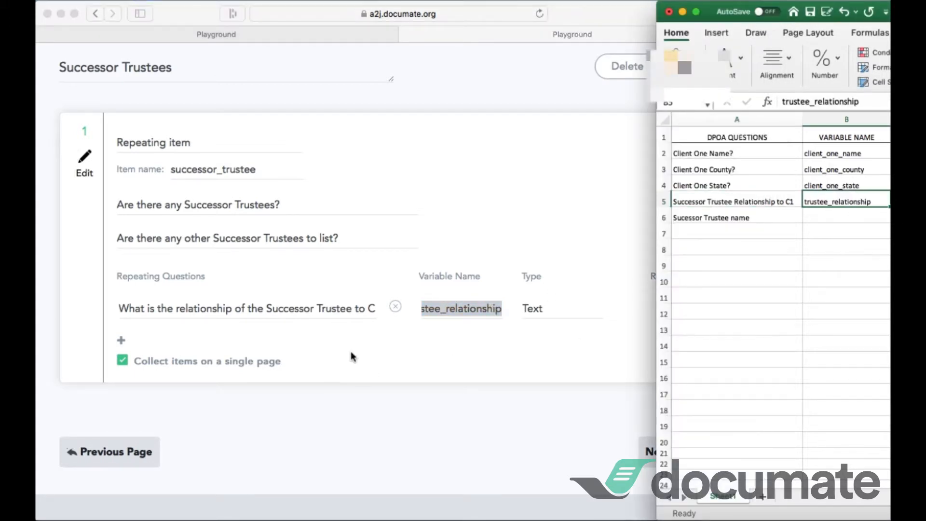
Add a second repeating question, "What is the Successor Trustee's full name?", with variable name trustee_name
{"action": "left_click", "coordinate": [361, 351]}
{"action": "left_click", "coordinate": [121, 340]}
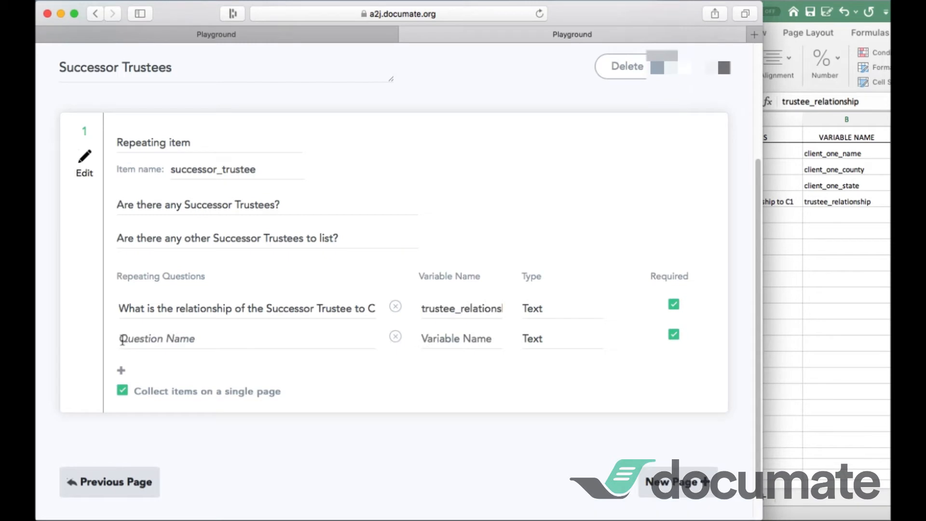
{"action": "type", "text": "What is th"}
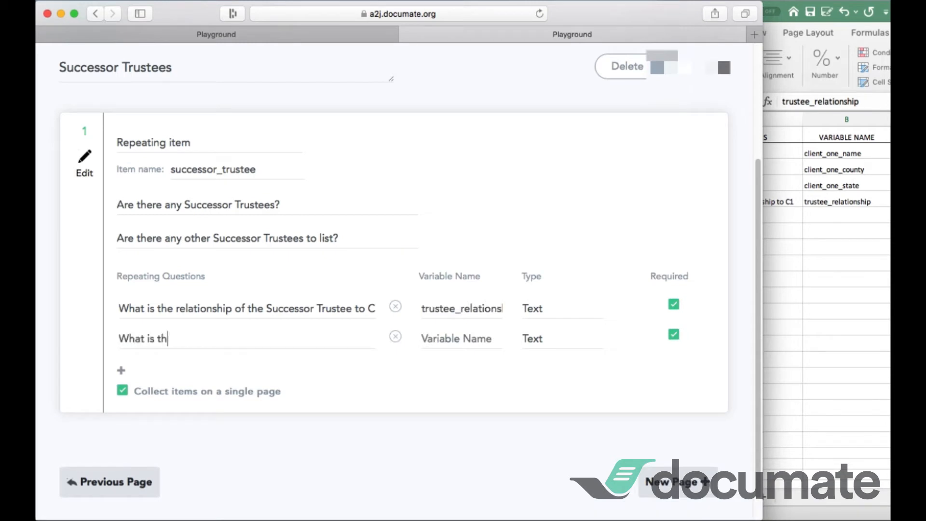
{"action": "type", "text": "e Successor Tr"}
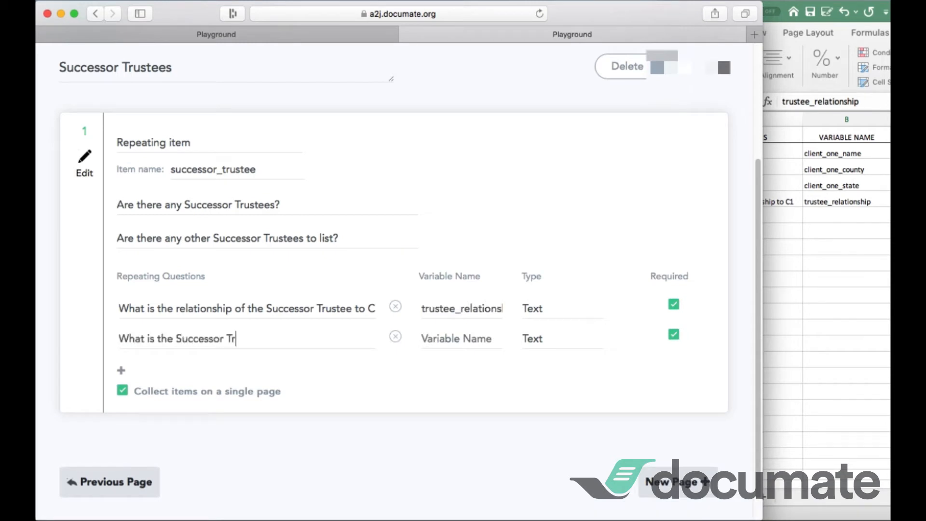
{"action": "type", "text": "ustee's full name?"}
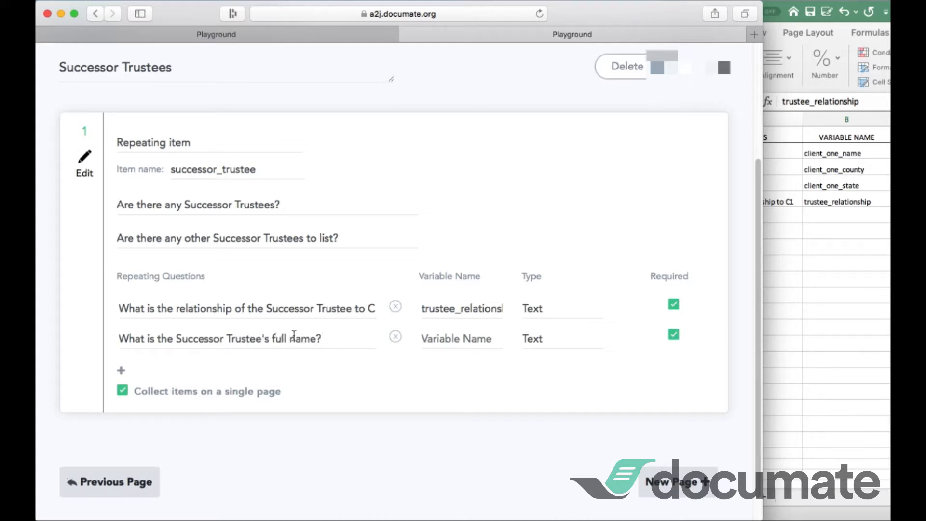
{"action": "left_click", "coordinate": [454, 337]}
{"action": "type", "text": "trustee_name"}
Copy the variable name trustee_name into the Excel sheet beside "Sucessor Trustee name"
{"action": "double_click", "coordinate": [466, 334]}
{"action": "key", "text": "super+c"}
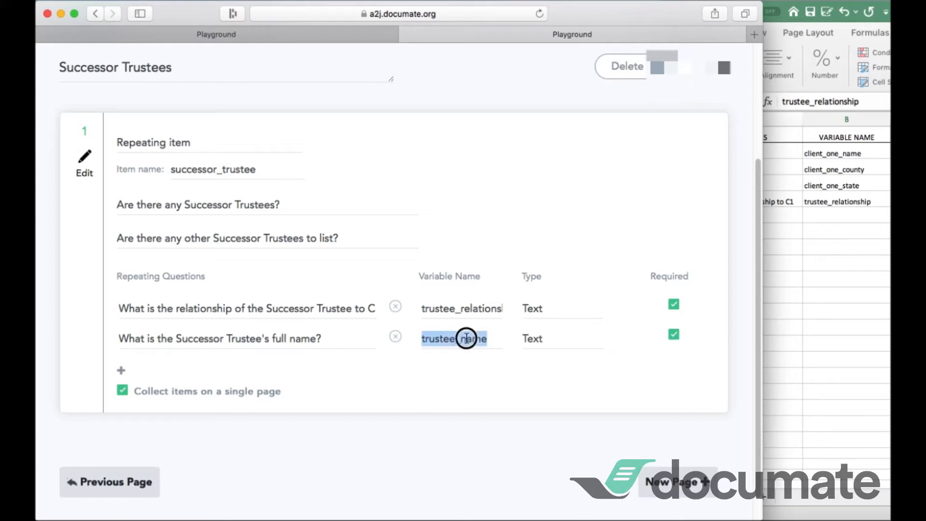
{"action": "left_click", "coordinate": [845, 214]}
{"action": "double_click", "coordinate": [845, 214]}
{"action": "key", "text": "super+v"}
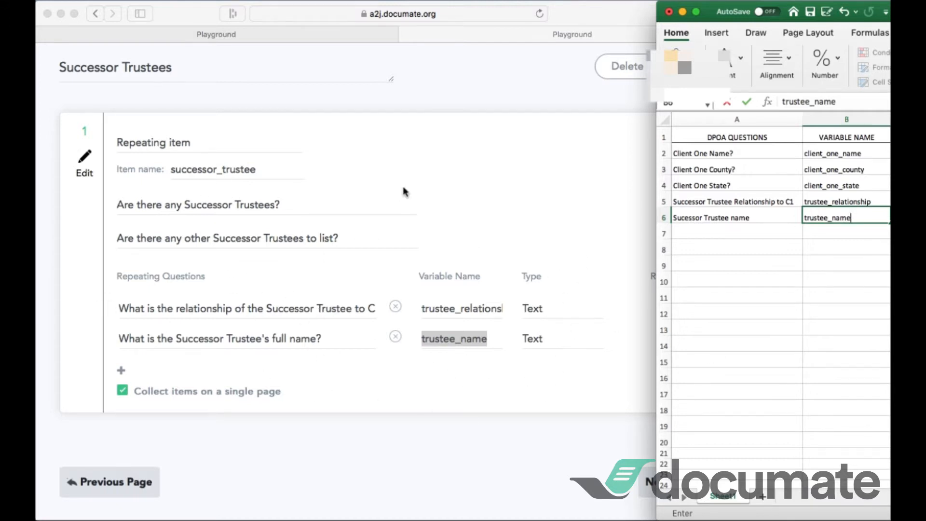
Switch to the 5 DPOA -c1 document in Word, sign in to the Documate Document Tagger and choose the DPOA Video Demo.yml workflow
{"action": "left_click", "coordinate": [299, 193]}
{"action": "scroll", "coordinate": [299, 193], "scroll_direction": "up", "scroll_amount": 3}
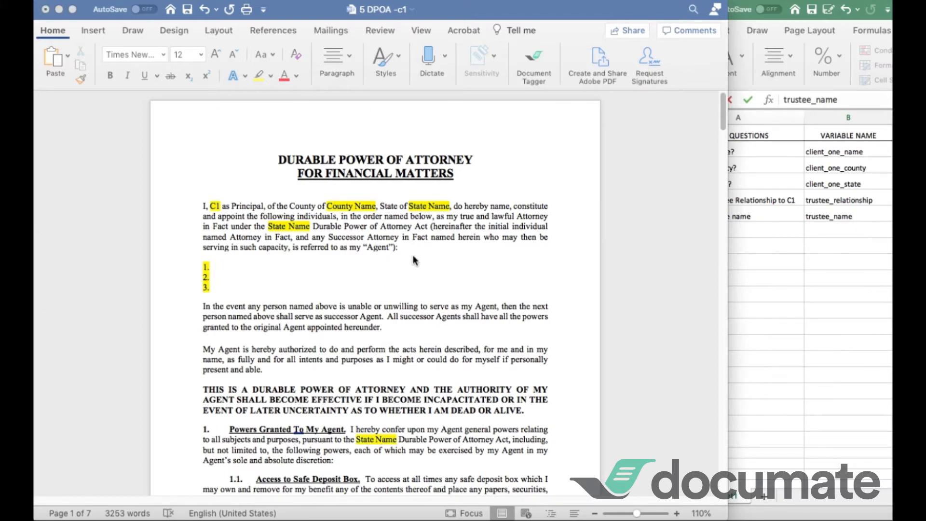
{"action": "left_click", "coordinate": [531, 57]}
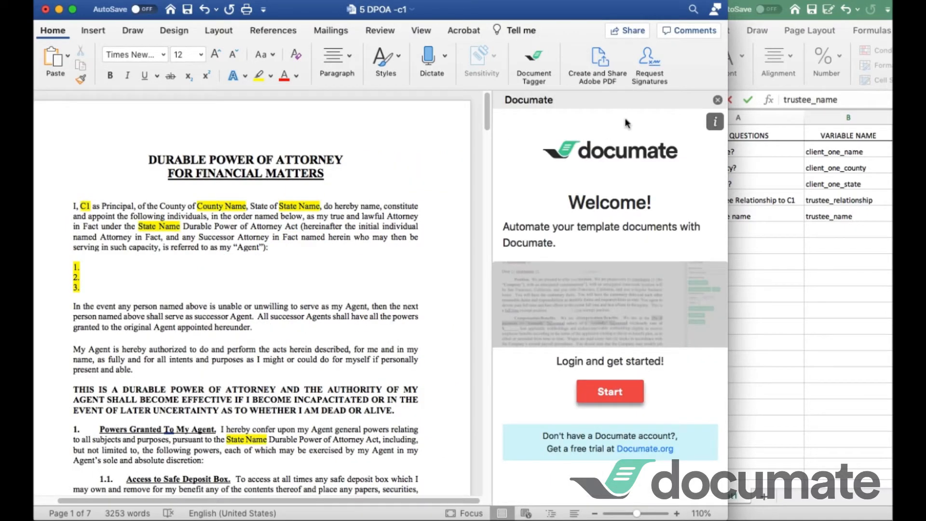
{"action": "left_click", "coordinate": [611, 393]}
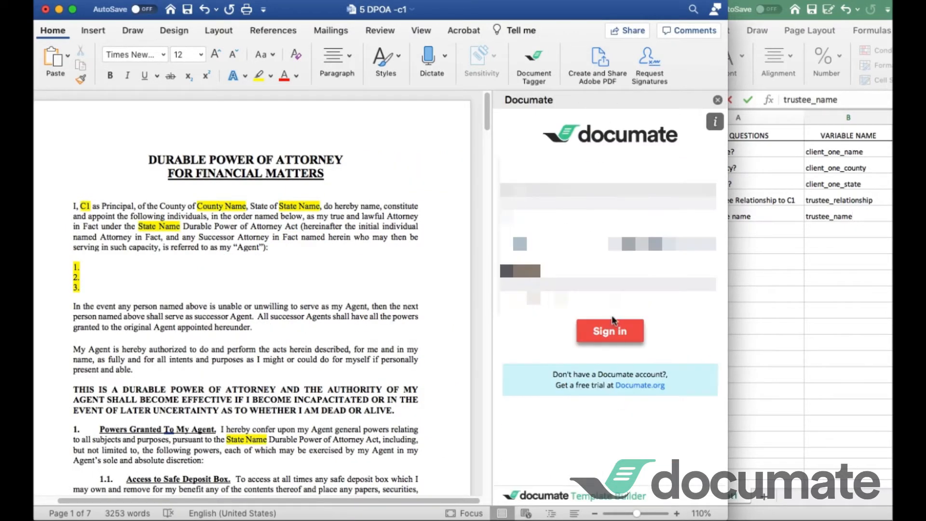
{"action": "left_click", "coordinate": [611, 330]}
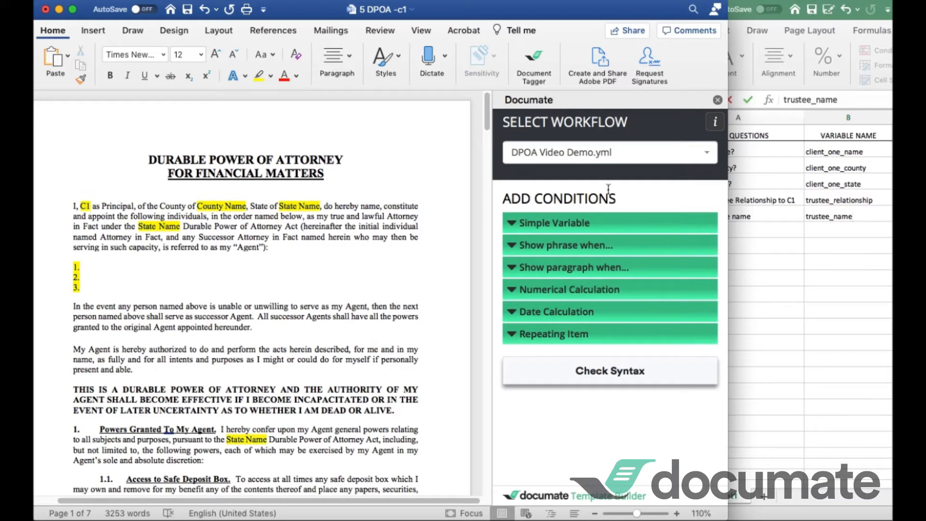
{"action": "left_click", "coordinate": [702, 157]}
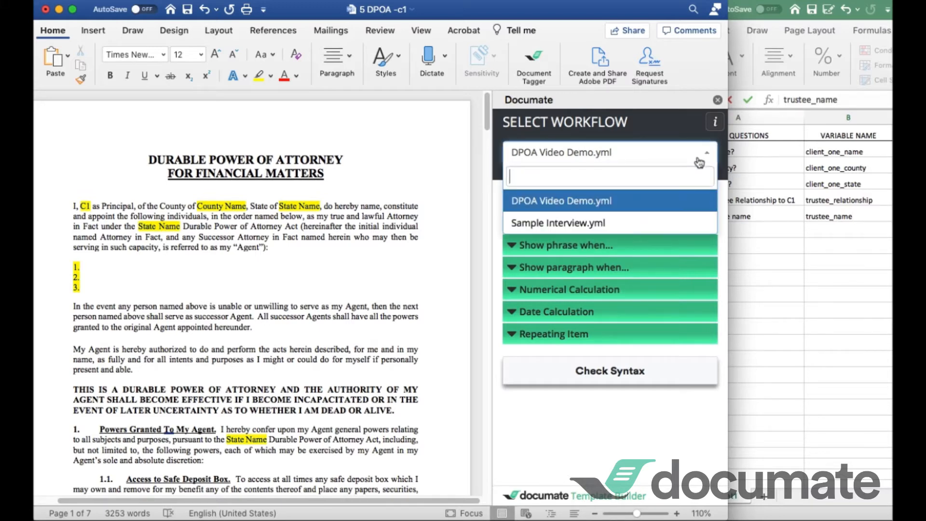
{"action": "left_click", "coordinate": [541, 211]}
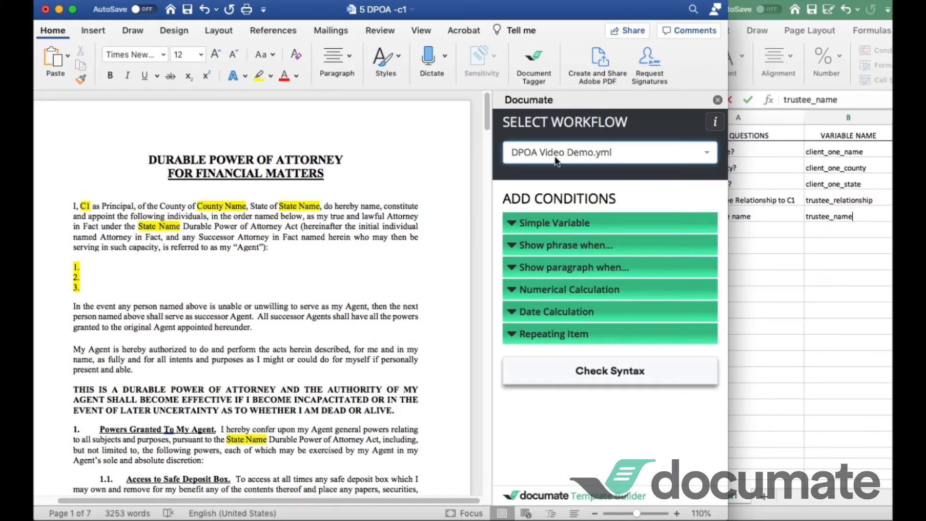
Replace the C1 placeholder in the opening paragraph with the simple variable client_one_name in Uppercase format
{"action": "left_click_drag", "start_coordinate": [487, 111], "coordinate": [466, 467]}
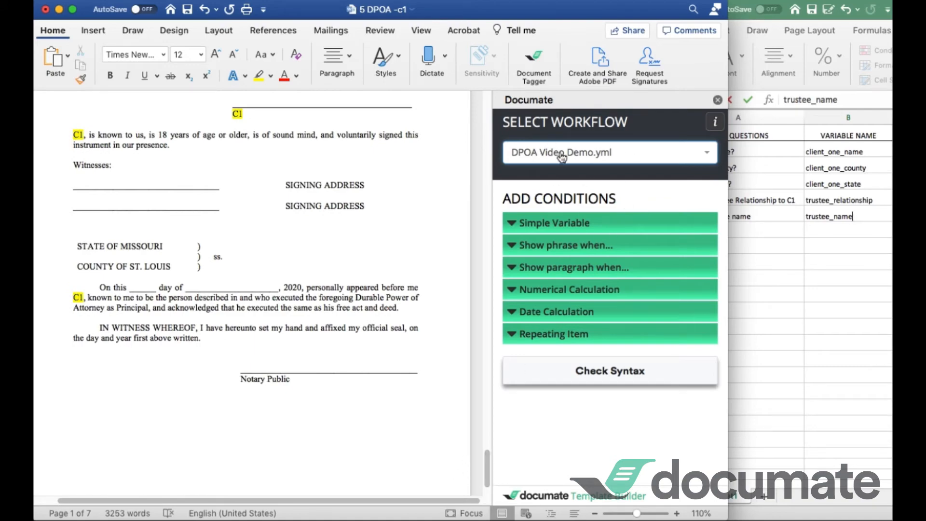
{"action": "left_click_drag", "start_coordinate": [488, 467], "coordinate": [495, 101]}
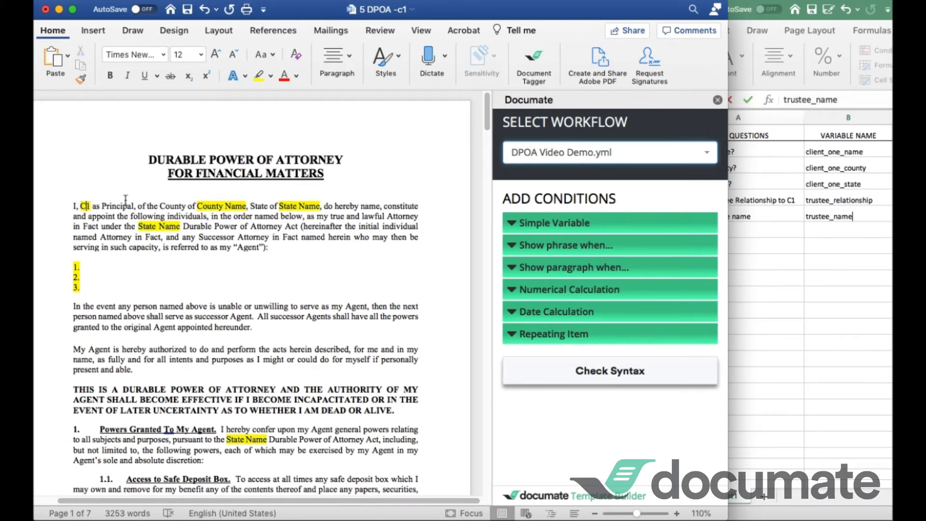
{"action": "key", "text": "BackSpace"}
{"action": "key", "text": "BackSpace"}
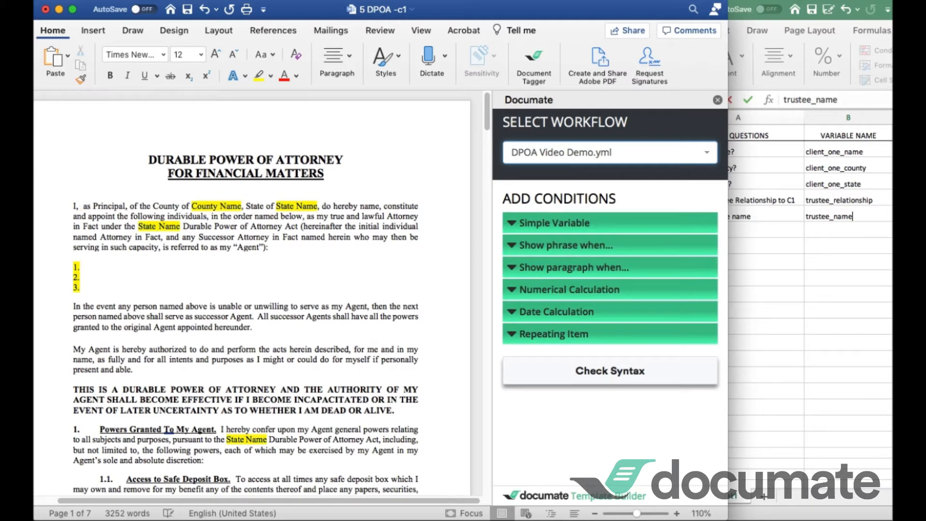
{"action": "left_click", "coordinate": [532, 229]}
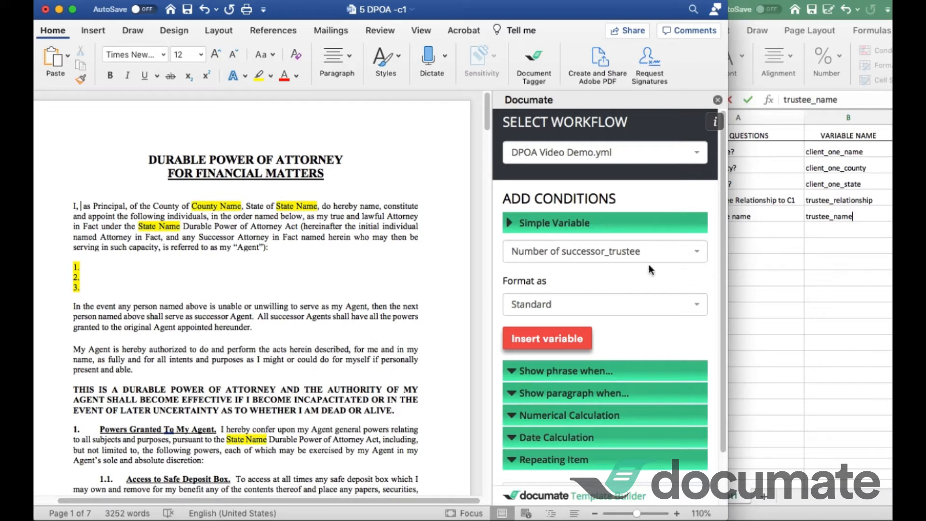
{"action": "left_click", "coordinate": [749, 100]}
{"action": "left_click", "coordinate": [696, 253]}
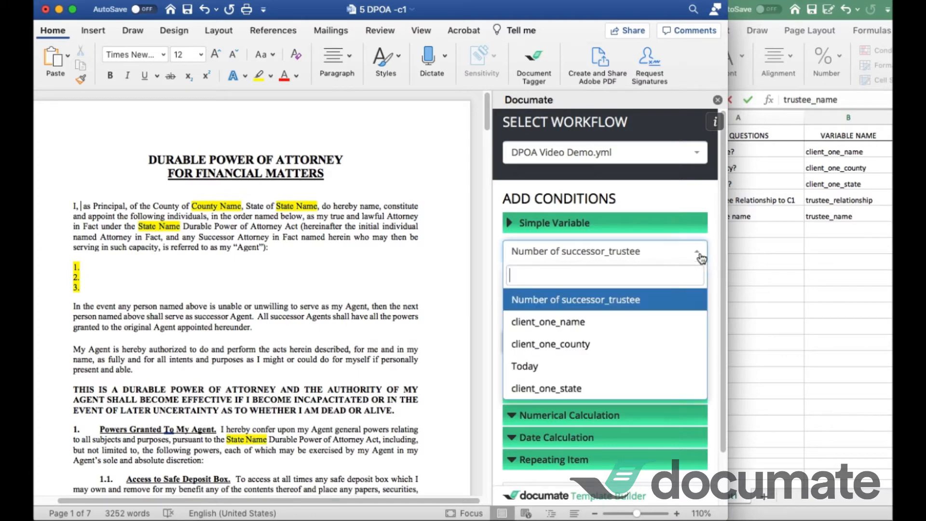
{"action": "left_click", "coordinate": [545, 323]}
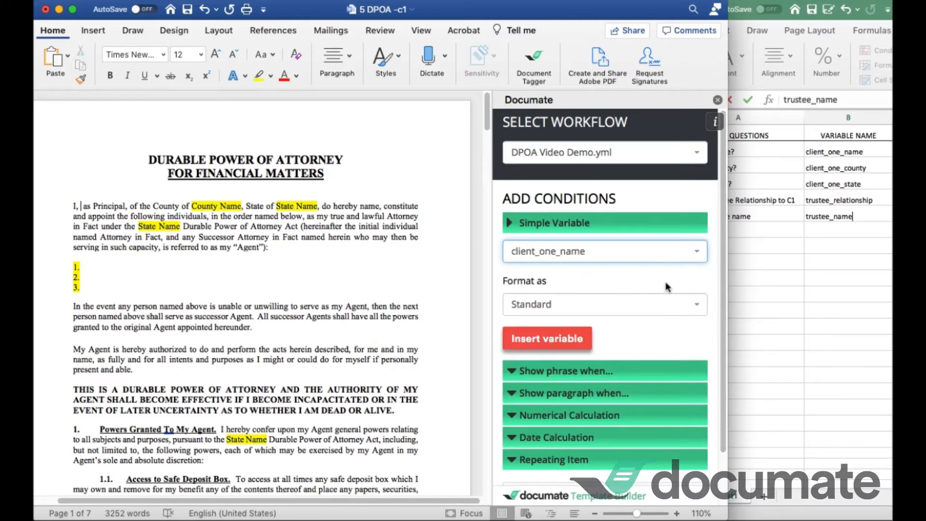
{"action": "left_click", "coordinate": [582, 315]}
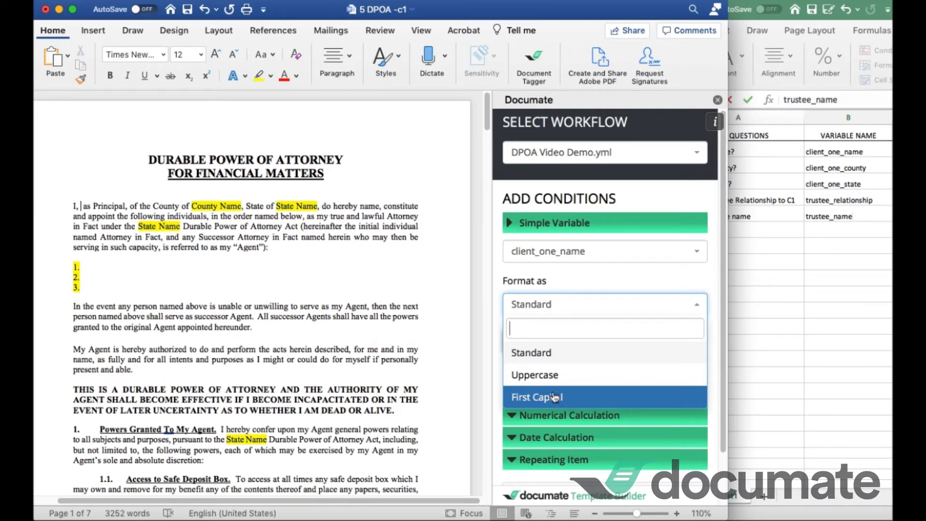
{"action": "left_click", "coordinate": [555, 376]}
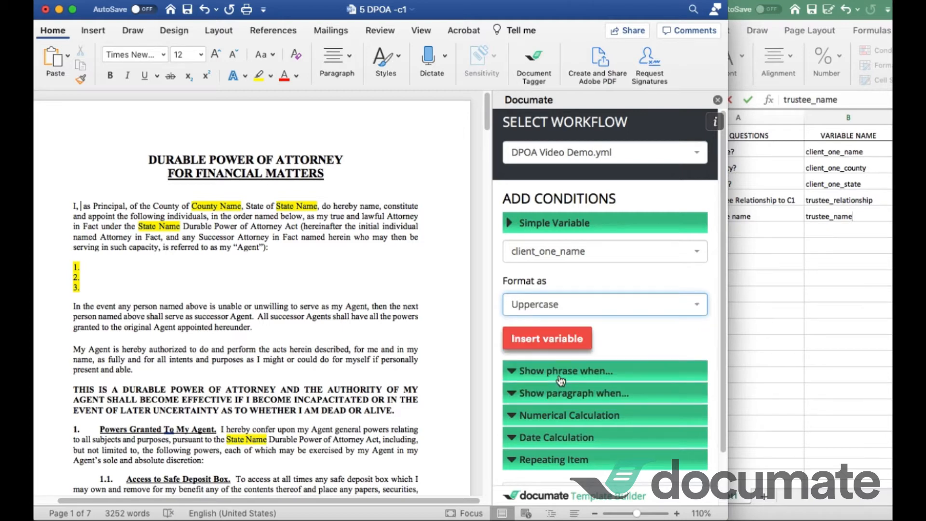
{"action": "left_click", "coordinate": [566, 340]}
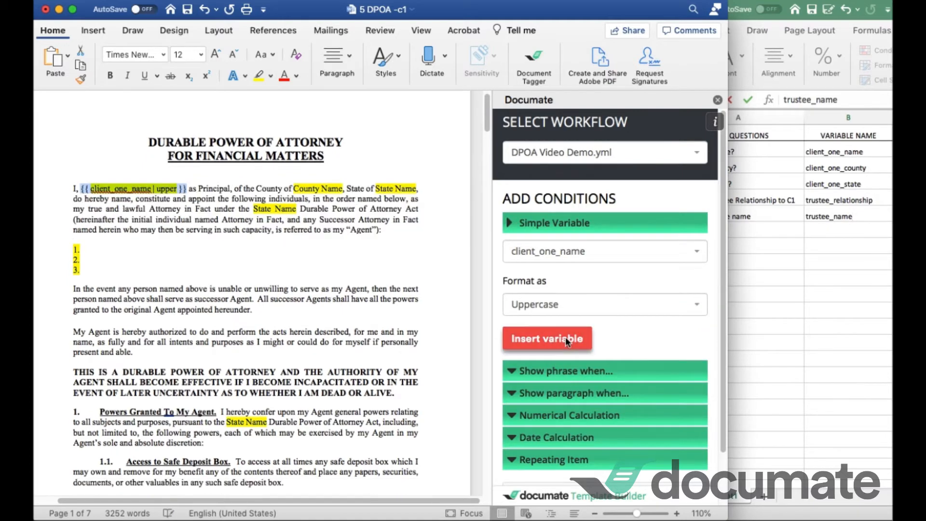
{"action": "left_click", "coordinate": [99, 188]}
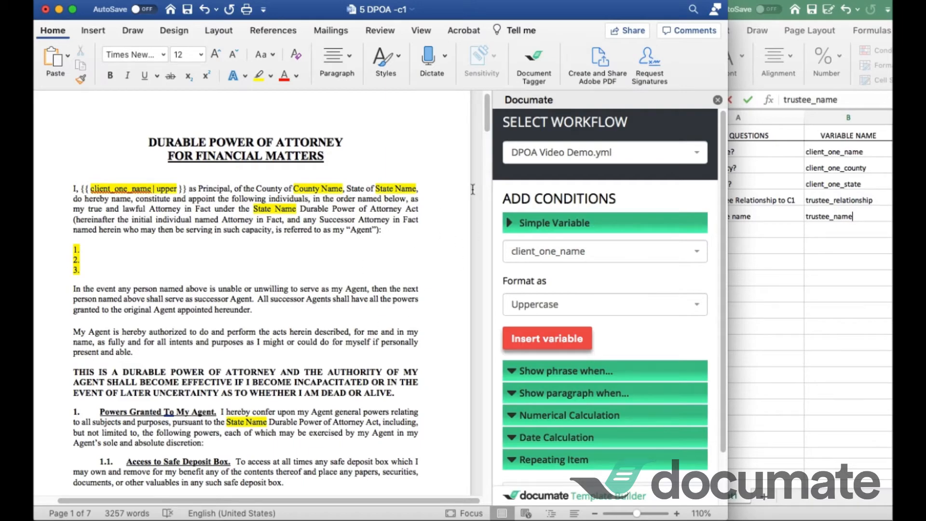
Replace the C1 placeholder under the principal's signature line on the last page with the uppercase client_one_name variable
{"action": "left_click_drag", "start_coordinate": [489, 112], "coordinate": [471, 461]}
{"action": "left_click", "coordinate": [56, 258]}
{"action": "double_click", "coordinate": [241, 177]}
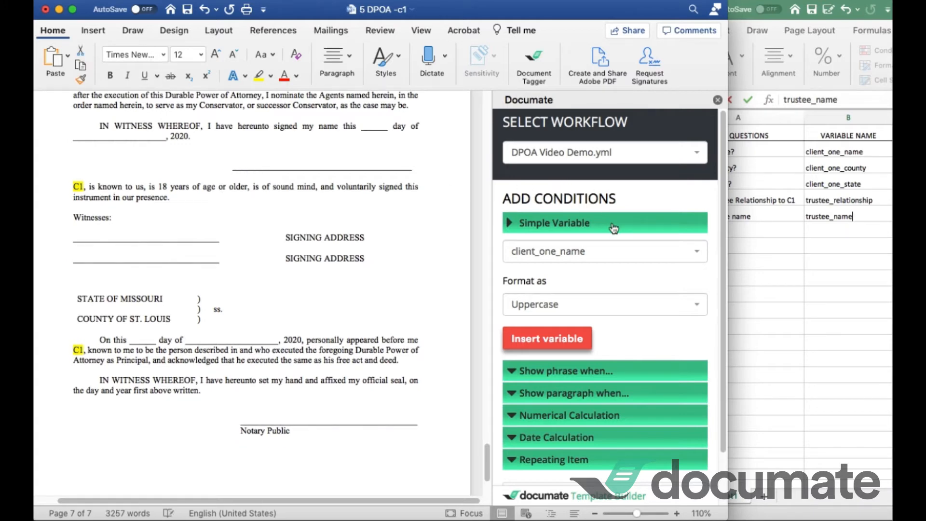
{"action": "left_click", "coordinate": [558, 339]}
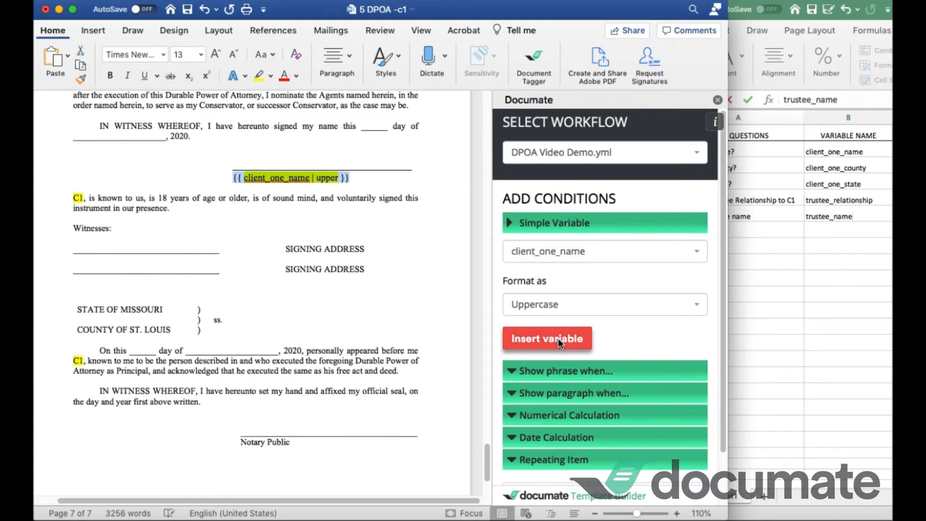
Replace C1 at the start of the "is known to us" witness statement with the uppercase client_one_name variable
{"action": "double_click", "coordinate": [82, 197]}
{"action": "key", "text": "BackSpace"}
{"action": "left_click", "coordinate": [560, 339]}
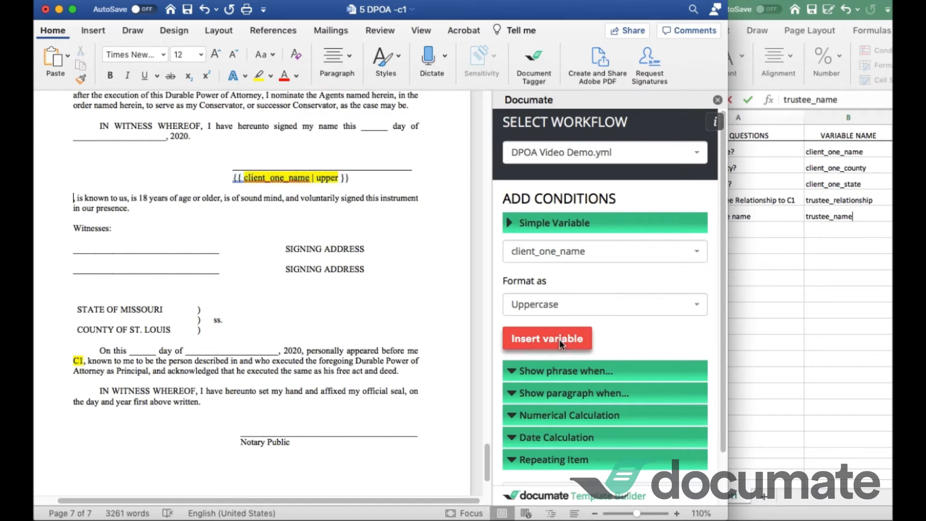
Replace C1 in the notary's "personally appeared before me" paragraph with the uppercase client_one_name variable
{"action": "left_click", "coordinate": [81, 352]}
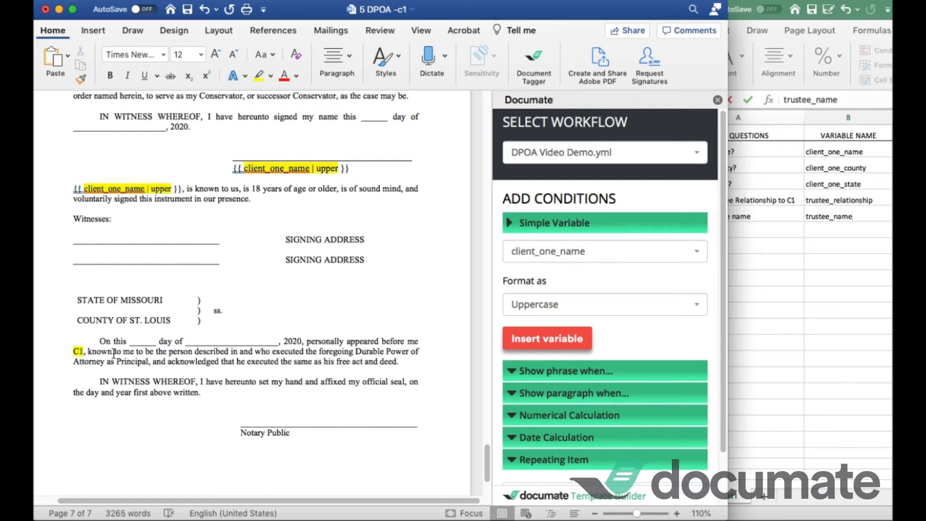
{"action": "key", "text": "BackSpace"}
{"action": "key", "text": "BackSpace"}
{"action": "key", "text": "BackSpace"}
{"action": "left_click", "coordinate": [533, 338]}
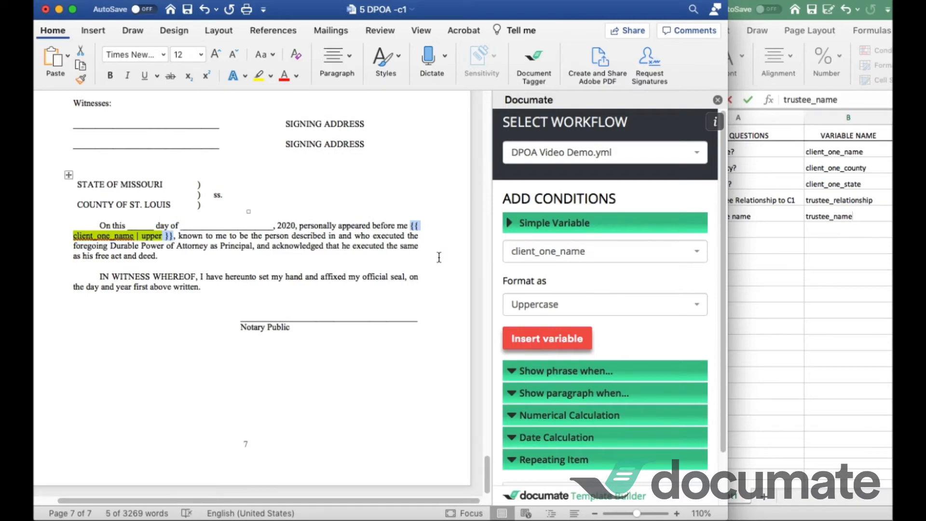
Replace the County Name placeholder in the opening paragraph with the client_one_county variable in Standard format
{"action": "left_click_drag", "start_coordinate": [489, 468], "coordinate": [494, 24]}
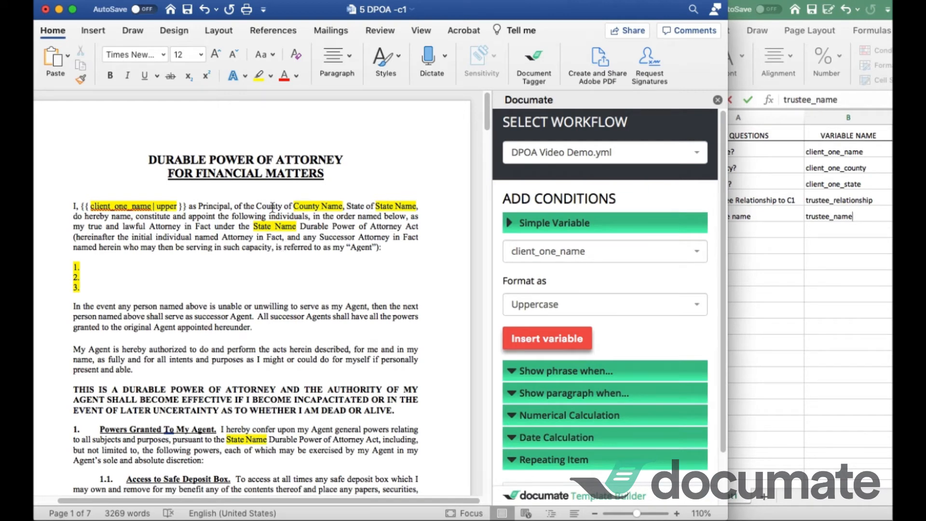
{"action": "left_click_drag", "start_coordinate": [343, 207], "coordinate": [311, 213]}
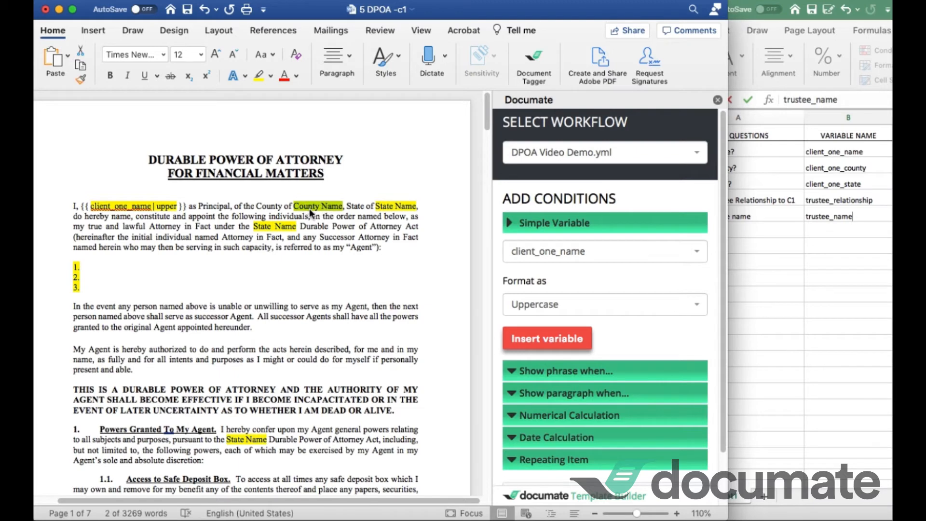
{"action": "key", "text": "BackSpace"}
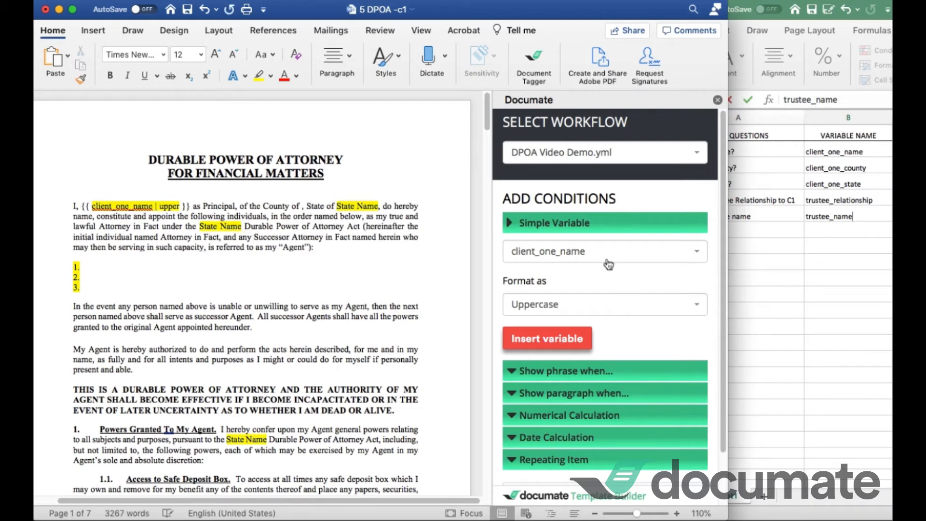
{"action": "left_click", "coordinate": [583, 251]}
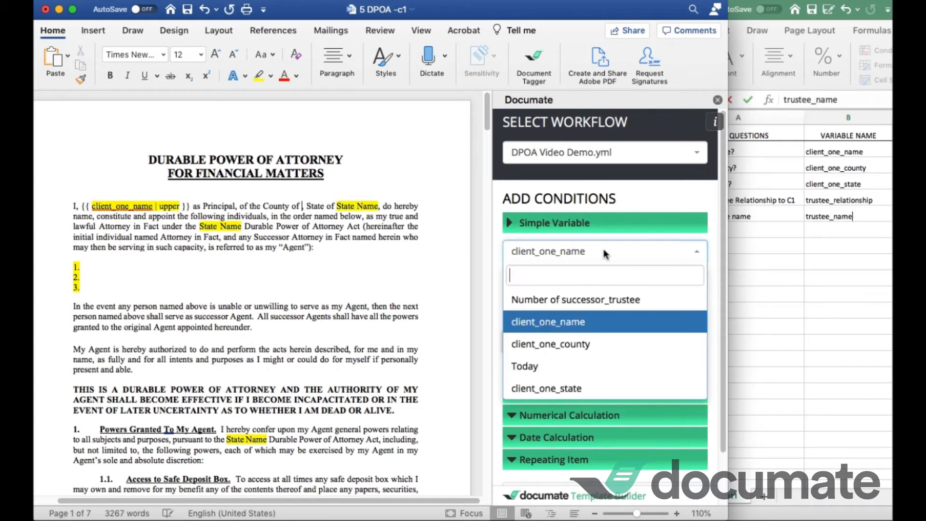
{"action": "left_click", "coordinate": [580, 349]}
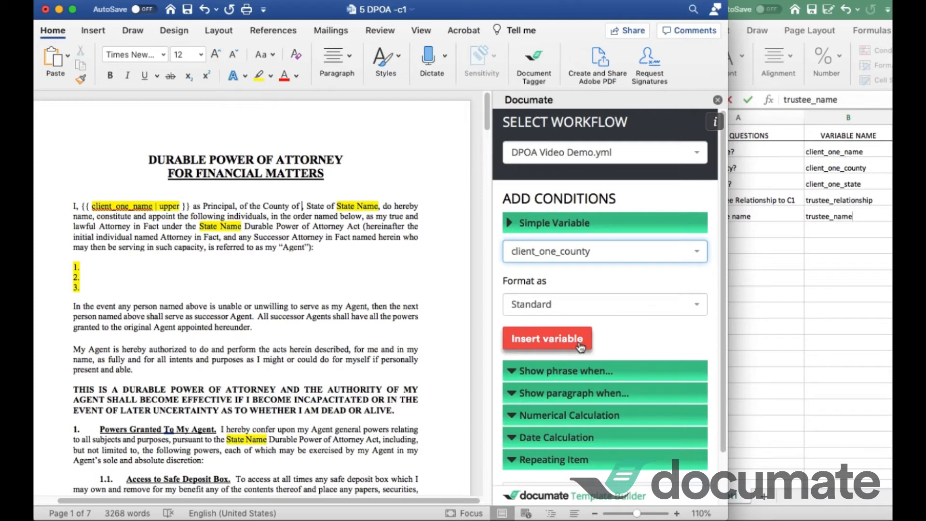
{"action": "left_click", "coordinate": [648, 309]}
{"action": "left_click", "coordinate": [568, 309]}
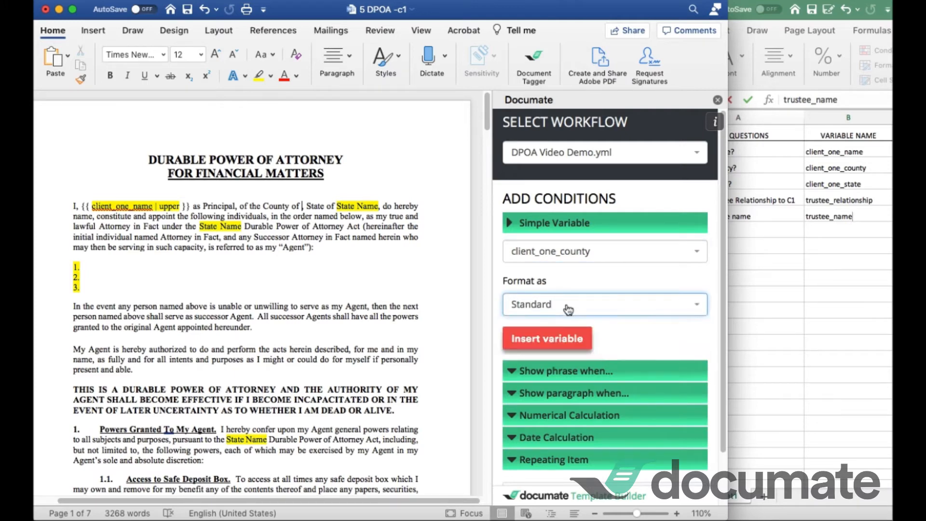
{"action": "left_click", "coordinate": [562, 339]}
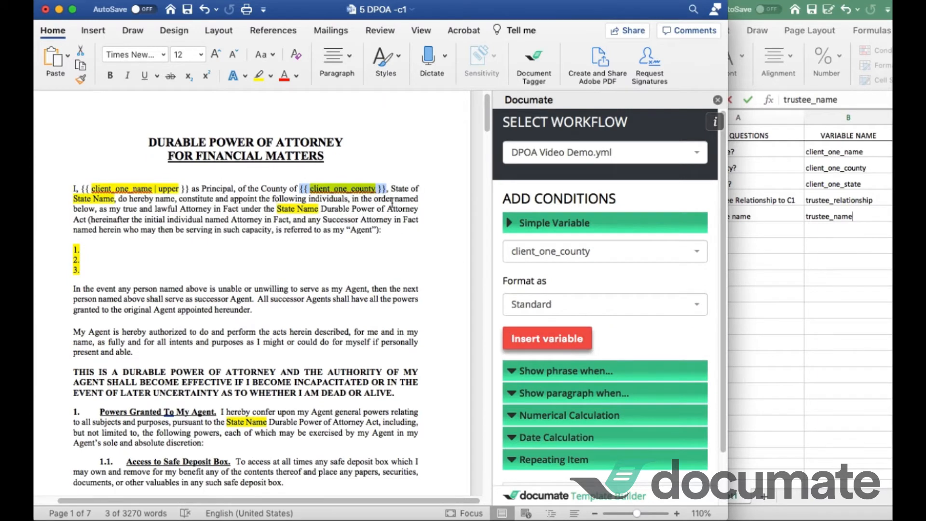
{"action": "left_click", "coordinate": [392, 199]}
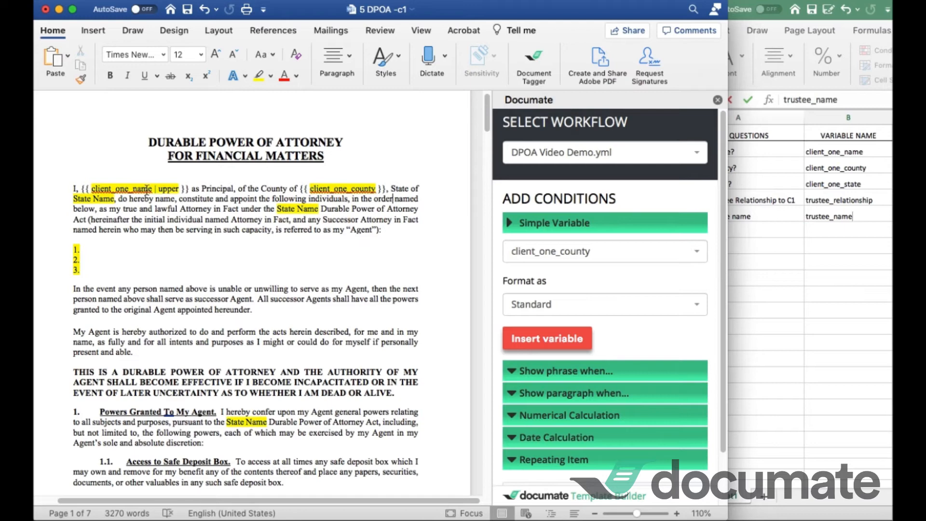
Replace the State Name placeholder after "State of" in the opening paragraph with the client_one_state variable in Standard format
{"action": "left_click_drag", "start_coordinate": [112, 199], "coordinate": [85, 199]}
{"action": "key", "text": "BackSpace"}
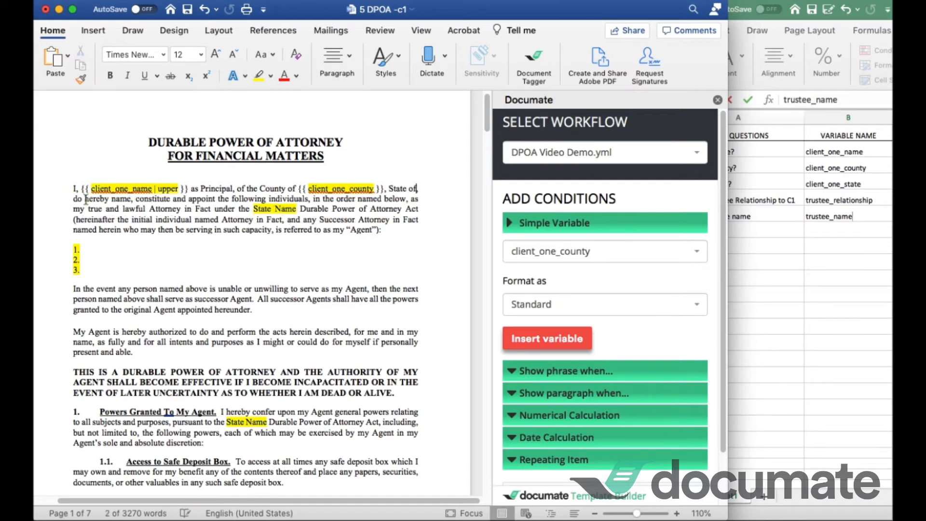
{"action": "left_click", "coordinate": [614, 255]}
{"action": "left_click", "coordinate": [602, 389]}
{"action": "left_click", "coordinate": [569, 343]}
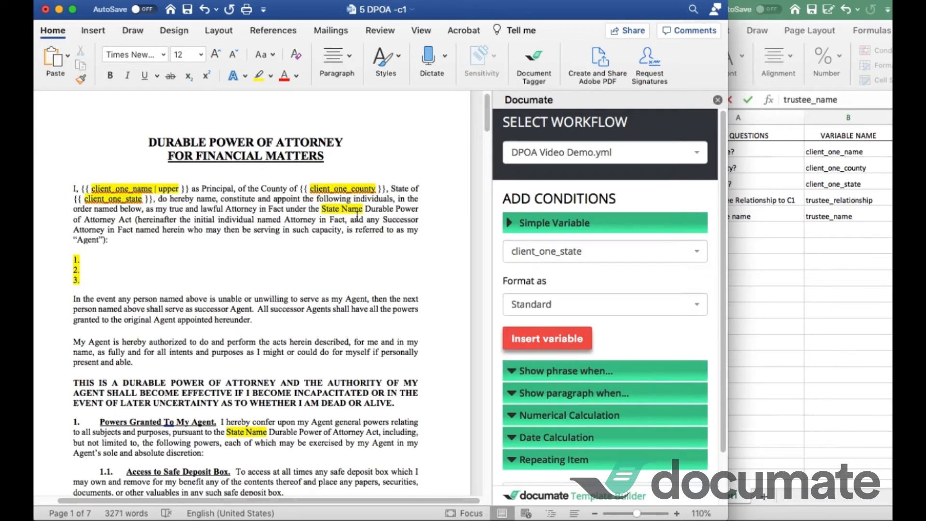
Replace the State Name placeholder before "Durable Power of Attorney Act" in the opening paragraph with the client_one_state variable
{"action": "left_click_drag", "start_coordinate": [361, 209], "coordinate": [327, 209]}
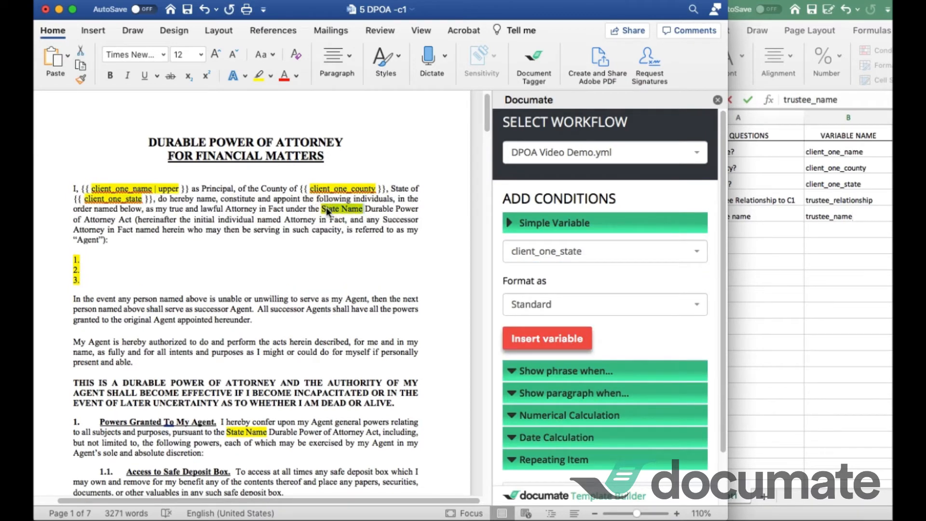
{"action": "key", "text": "BackSpace"}
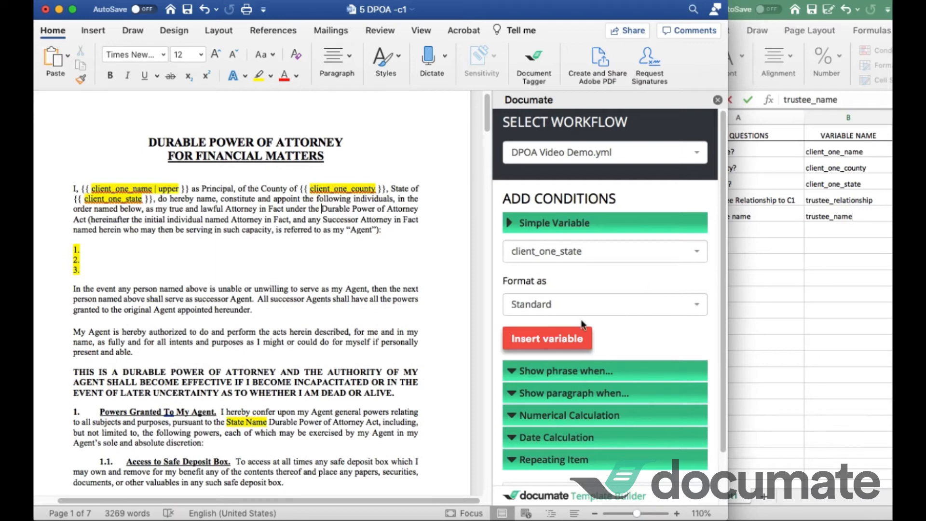
{"action": "left_click", "coordinate": [568, 338]}
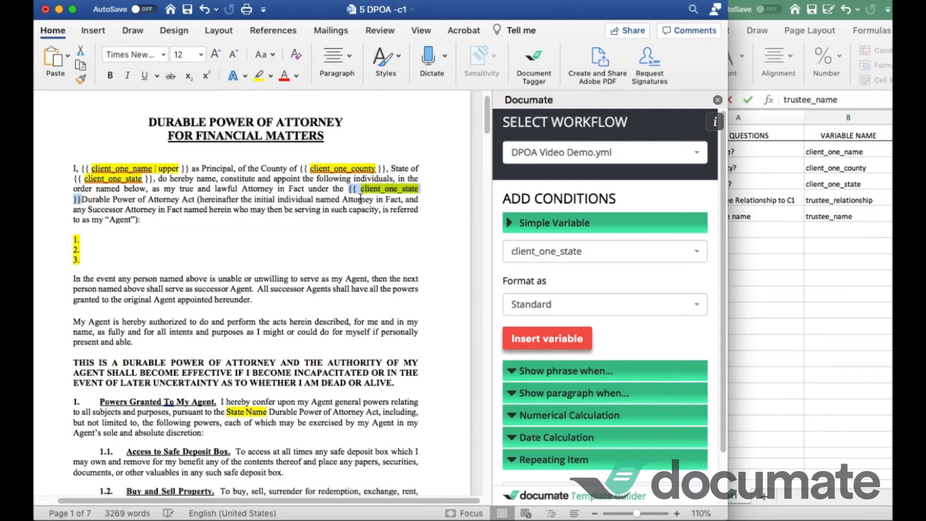
Replace the State Name placeholder in section 1, Powers Granted To My Agent, with the client_one_state variable
{"action": "left_click_drag", "start_coordinate": [267, 413], "coordinate": [243, 416]}
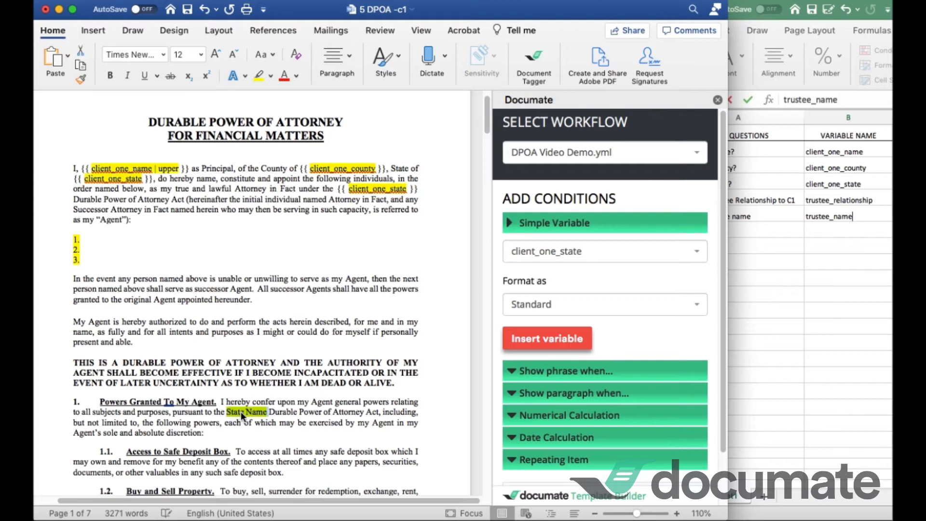
{"action": "key", "text": "BackSpace"}
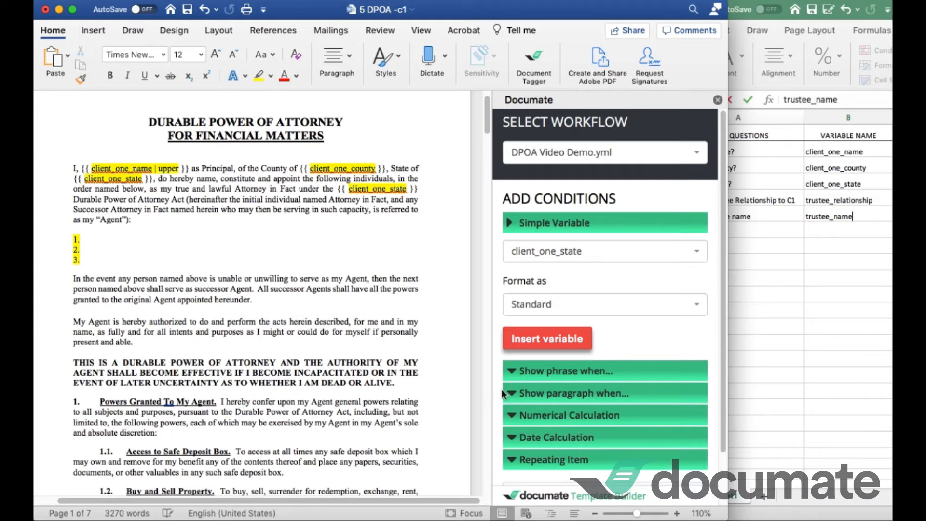
{"action": "left_click", "coordinate": [574, 337]}
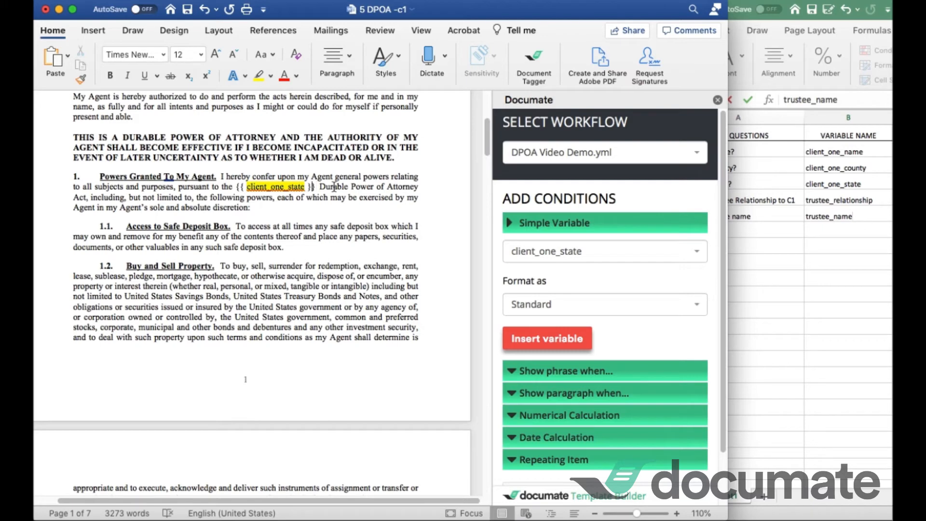
{"action": "left_click", "coordinate": [222, 186]}
Delete the highlighted 1–3 numbered list below the opening paragraph and leave an empty line in its place
{"action": "left_click_drag", "start_coordinate": [485, 152], "coordinate": [484, 117]}
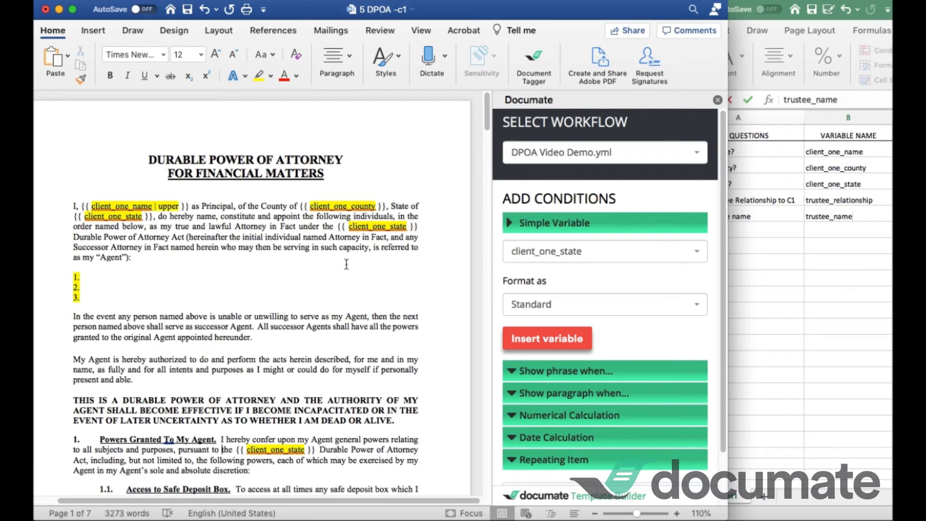
{"action": "left_click", "coordinate": [79, 298]}
{"action": "left_click", "coordinate": [74, 283]}
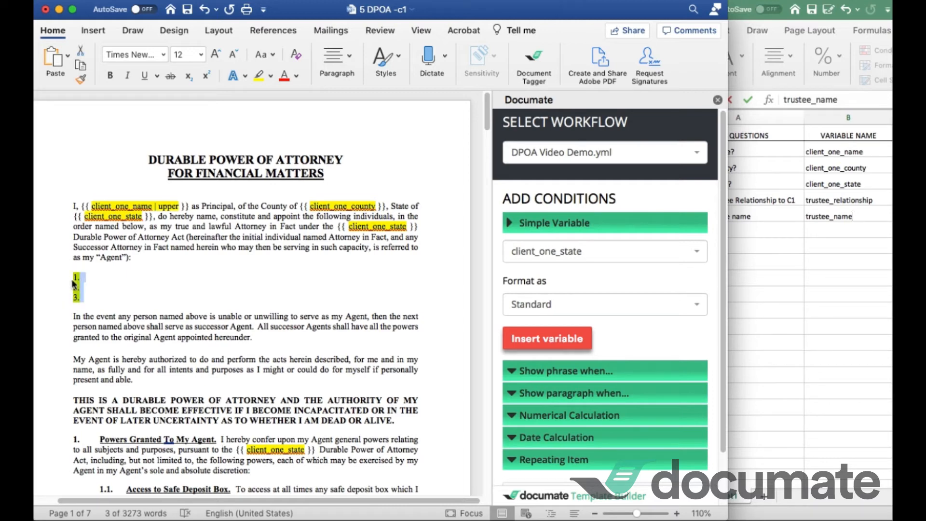
{"action": "key", "text": "BackSpace"}
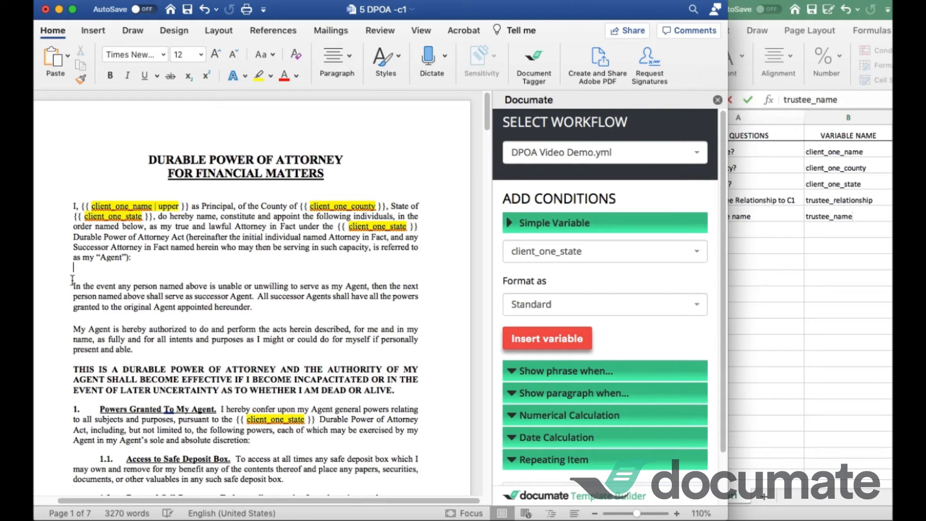
{"action": "key", "text": "Return"}
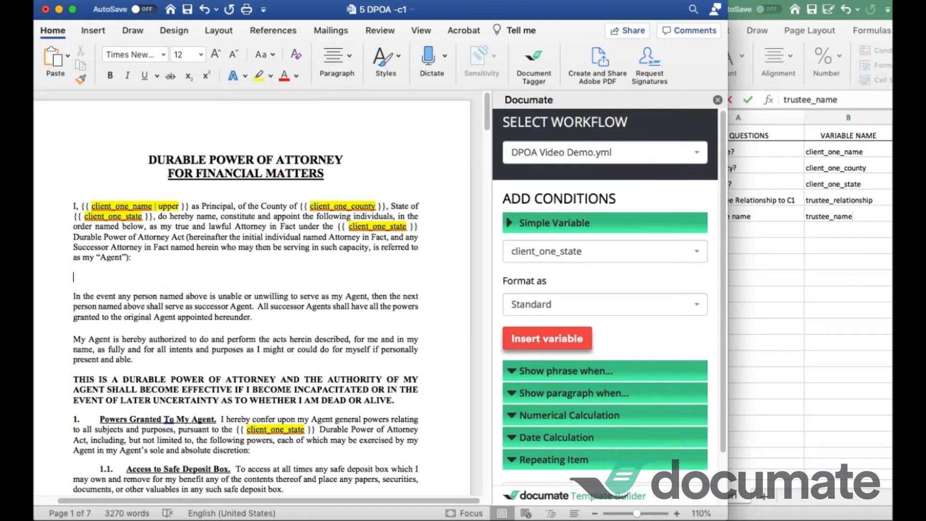
Set up a repeating item in Table format for the successor_trustee repeating field
{"action": "left_click", "coordinate": [512, 223]}
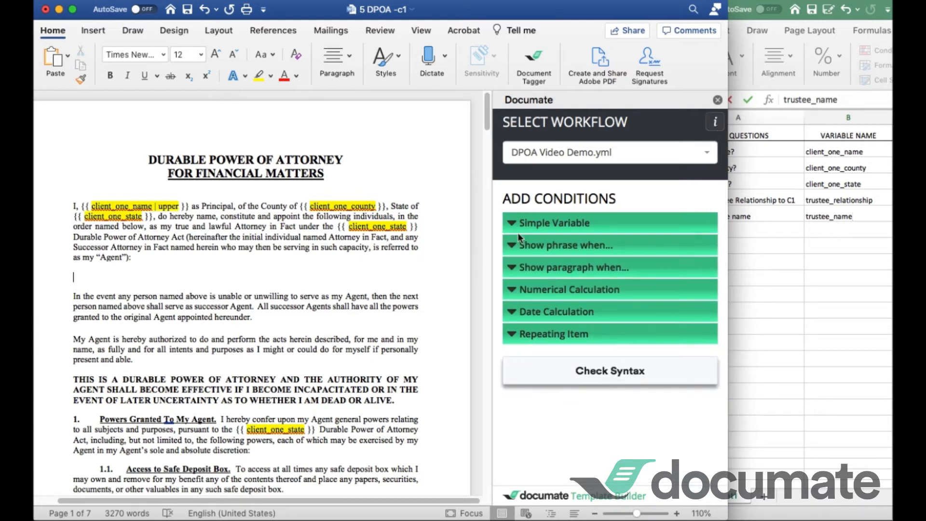
{"action": "left_click", "coordinate": [595, 339]}
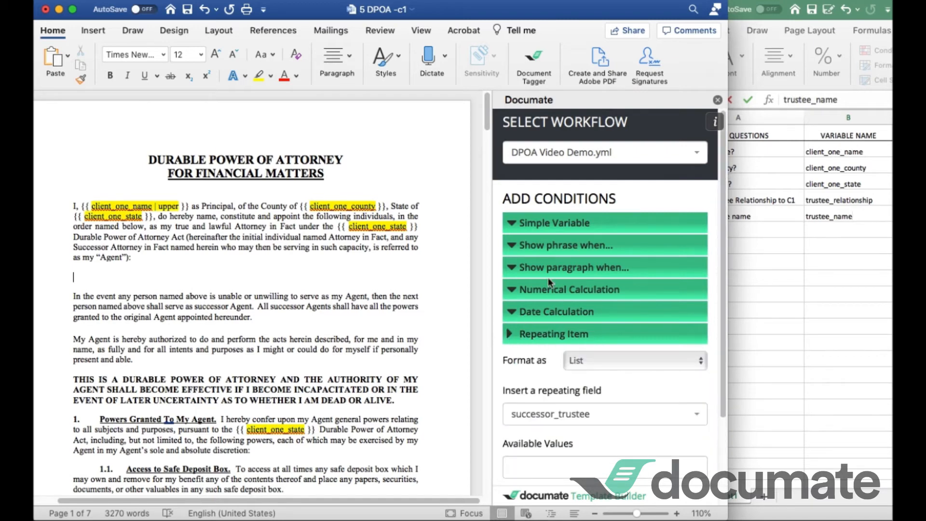
{"action": "left_click_drag", "start_coordinate": [723, 266], "coordinate": [705, 319]}
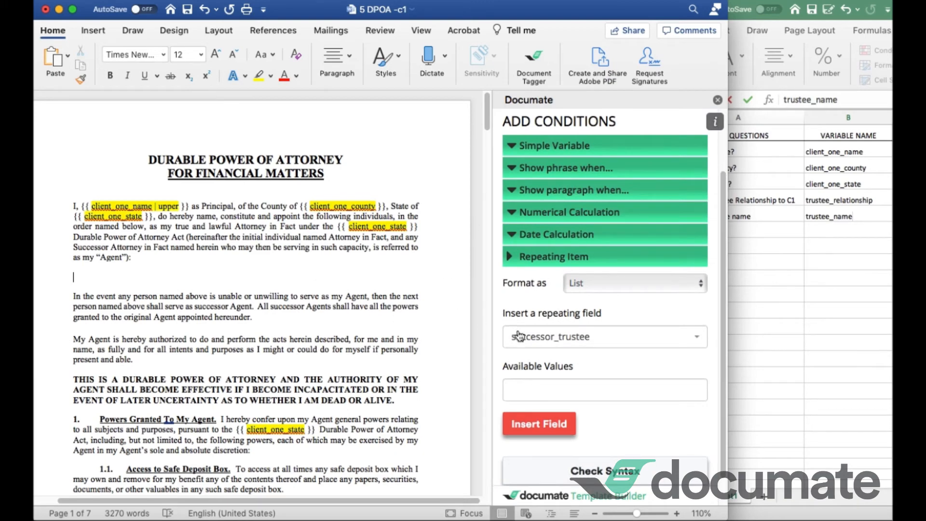
{"action": "left_click", "coordinate": [541, 283]}
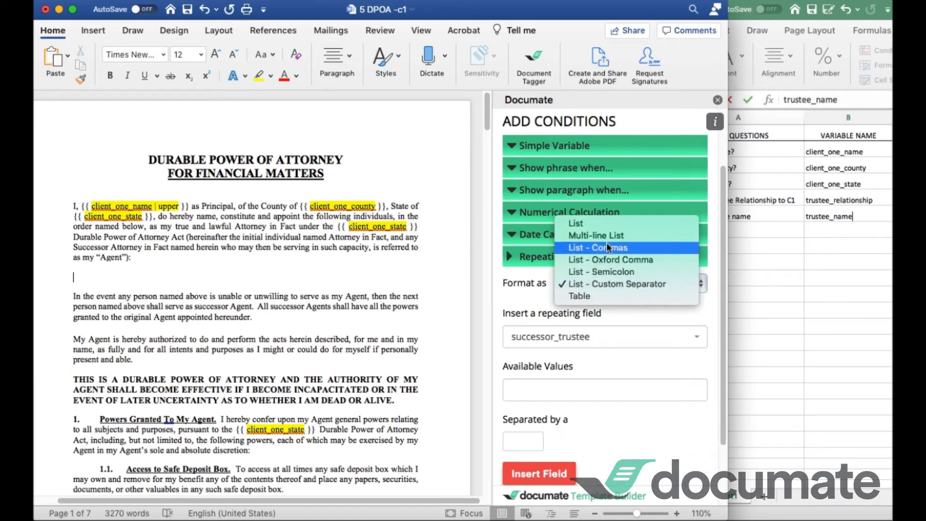
{"action": "left_click", "coordinate": [580, 296]}
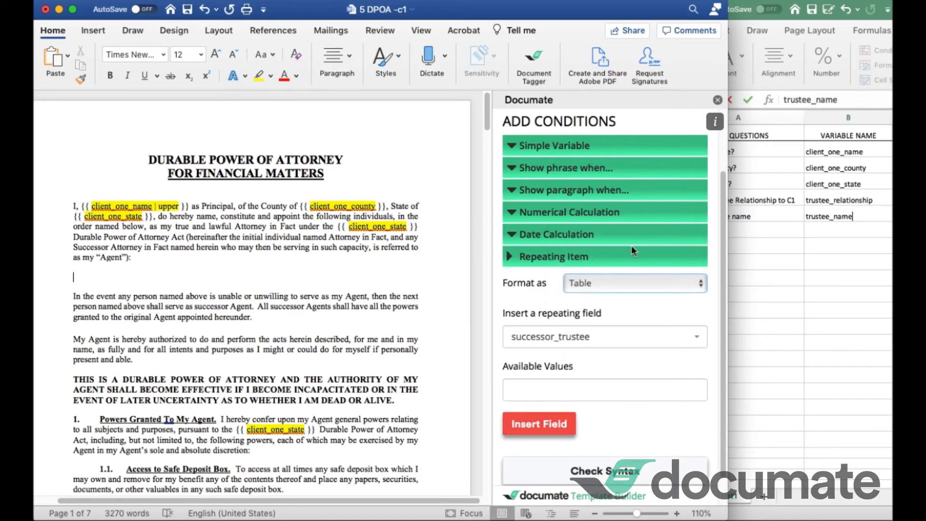
{"action": "left_click", "coordinate": [627, 340]}
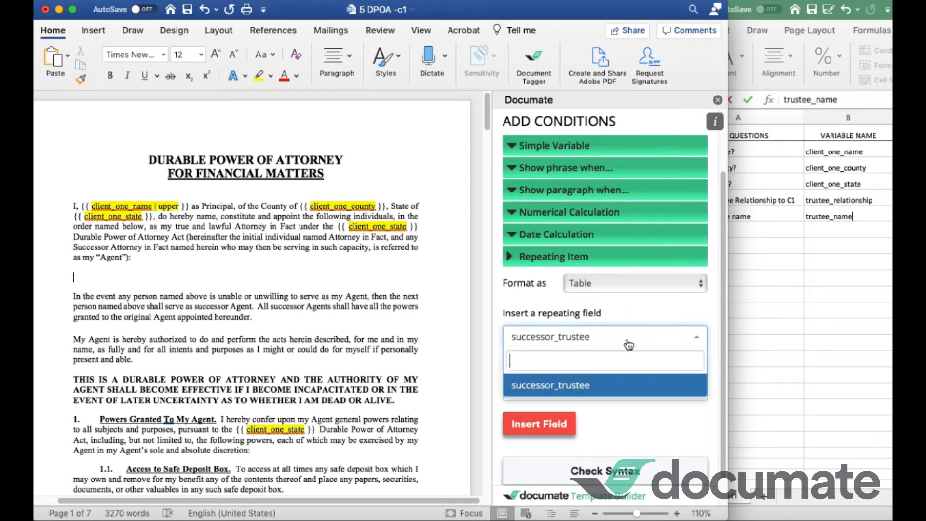
{"action": "left_click", "coordinate": [618, 390]}
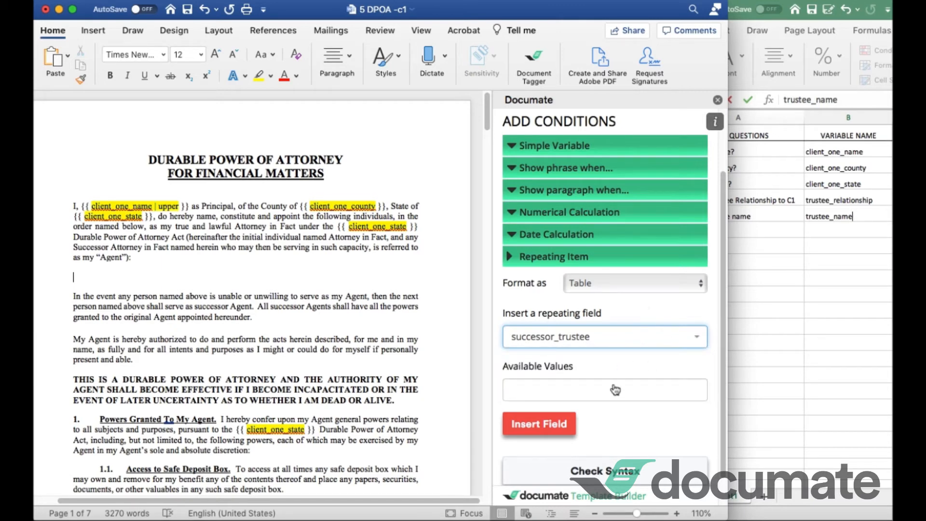
Add successor_trustee[i].trustee_relationship and successor_trustee[i].trustee_name as the values and insert the repeating table below the opening paragraph
{"action": "left_click", "coordinate": [614, 400]}
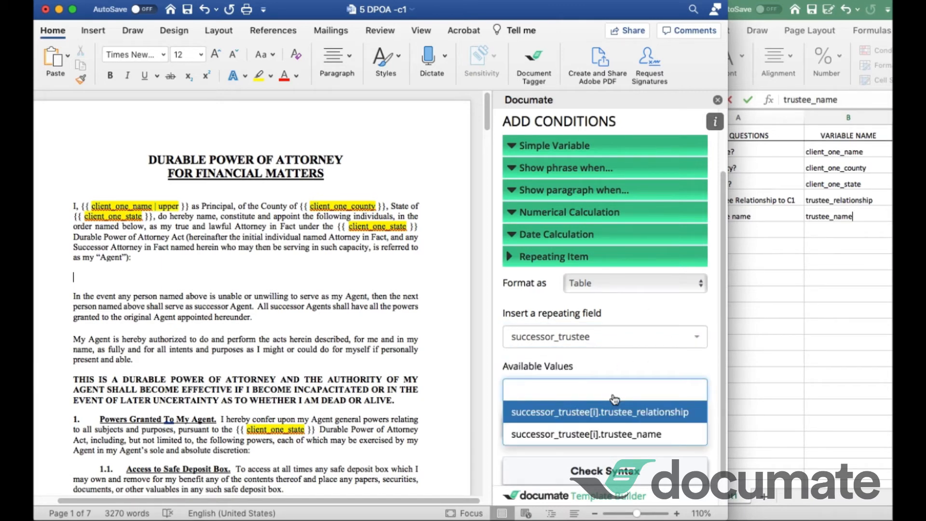
{"action": "left_click", "coordinate": [645, 415]}
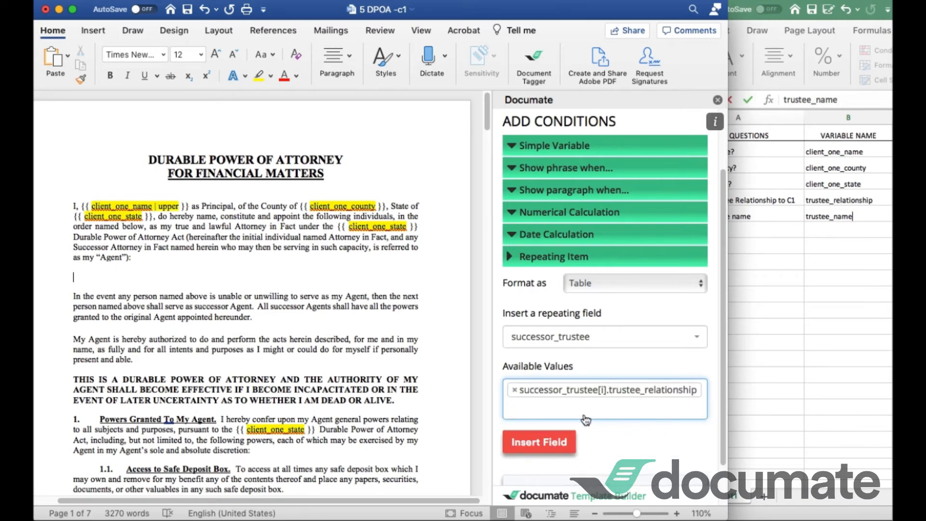
{"action": "left_click", "coordinate": [585, 419]}
{"action": "left_click", "coordinate": [603, 453]}
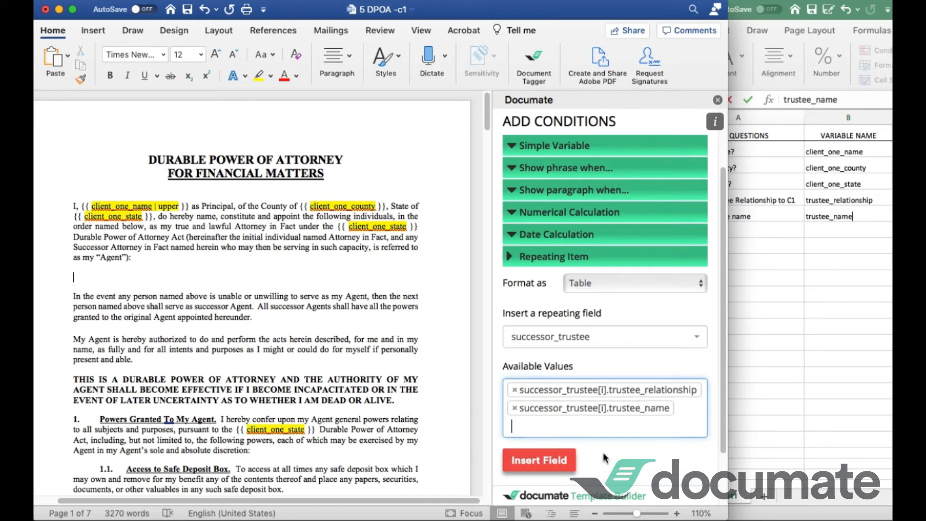
{"action": "left_click", "coordinate": [545, 465]}
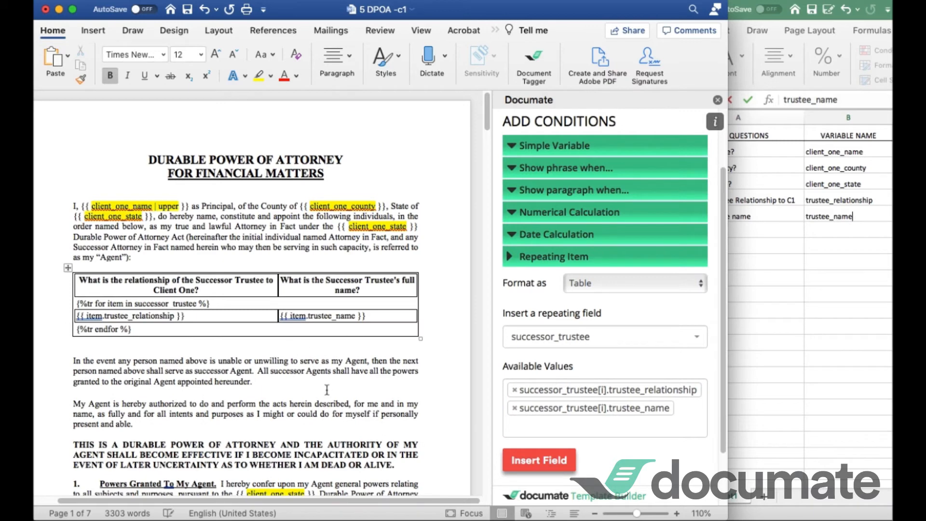
Remove the extra blank line below the successor trustee table and delete the table's header row of questions
{"action": "key", "text": "Delete"}
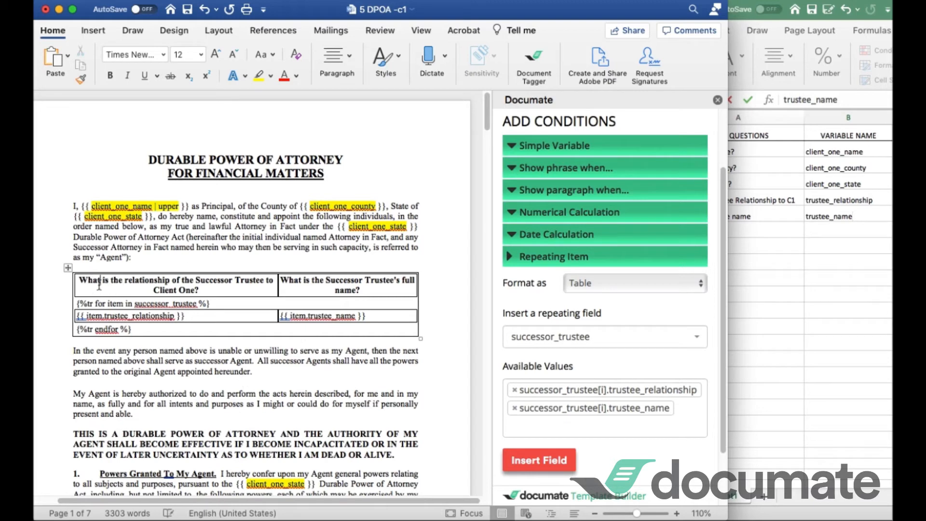
{"action": "left_click_drag", "start_coordinate": [72, 289], "coordinate": [196, 293]}
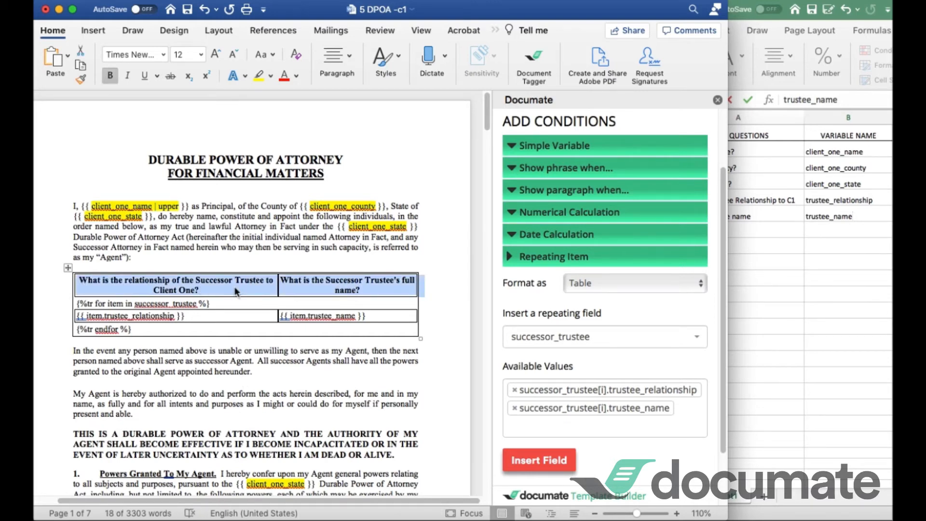
{"action": "key", "text": "BackSpace"}
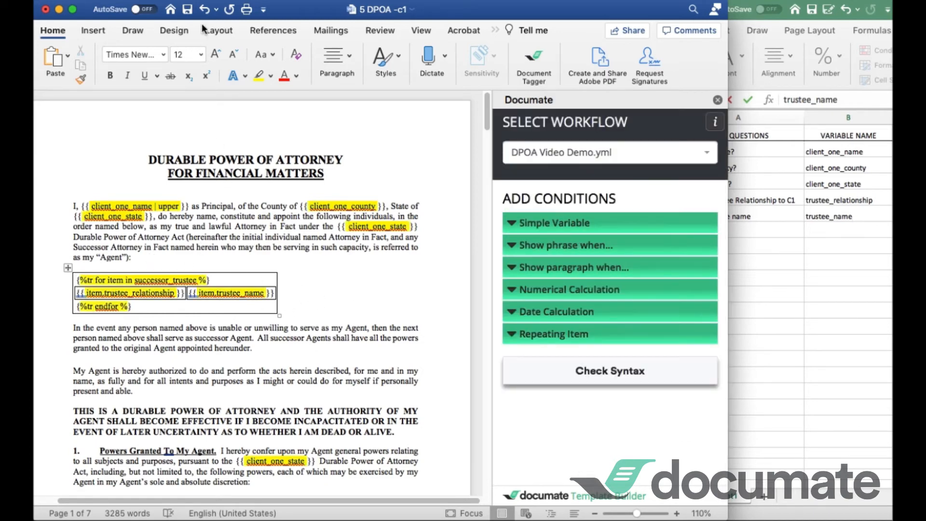
Save the template and upload 5 DPOA -c1.docx from the Desktop as an output document of the DPOA Video Demo workflow in Documate
{"action": "left_click", "coordinate": [189, 13]}
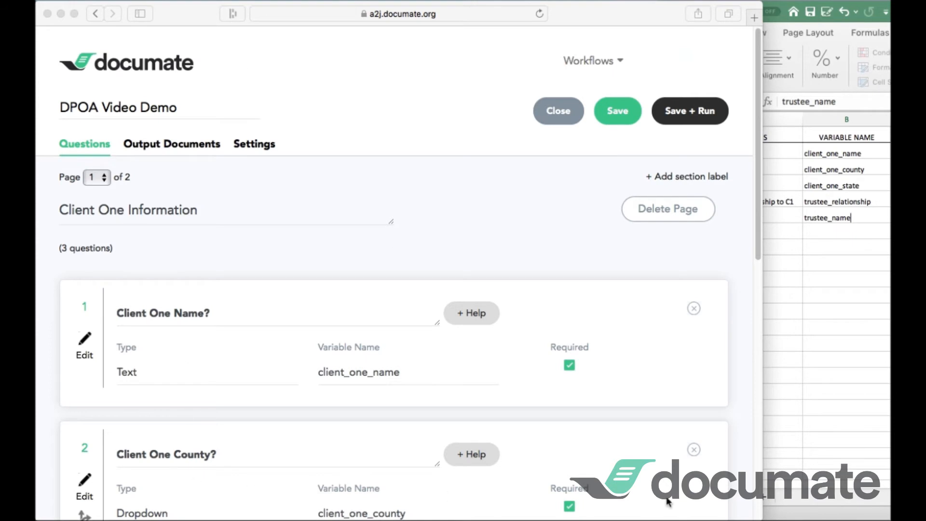
{"action": "left_click", "coordinate": [145, 145]}
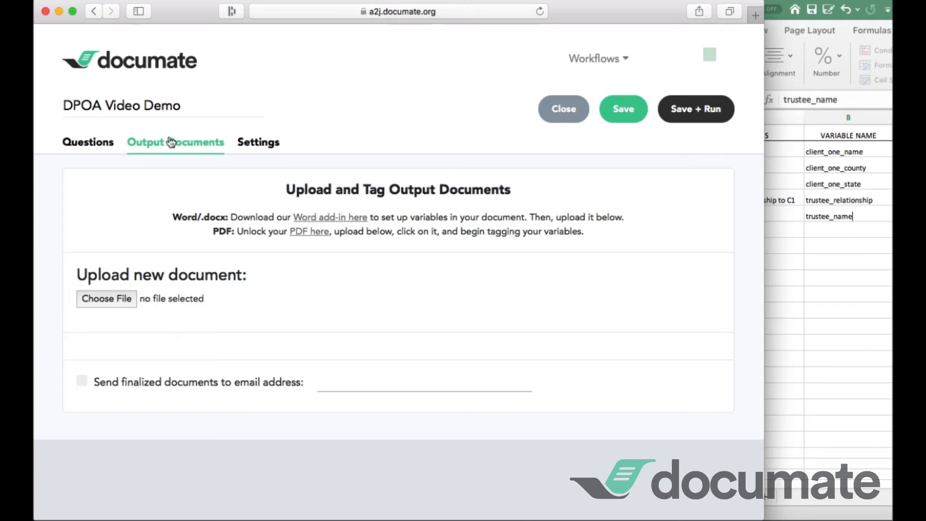
{"action": "left_click", "coordinate": [115, 298]}
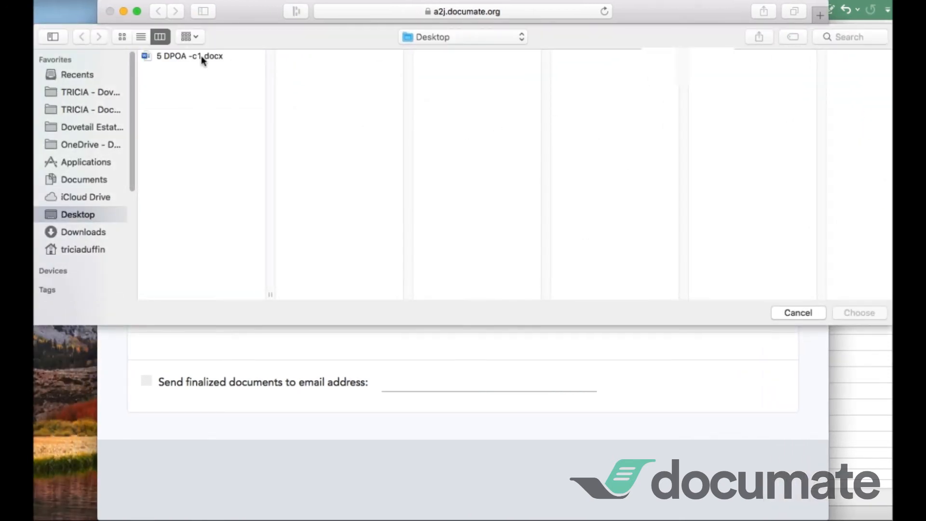
{"action": "double_click", "coordinate": [184, 56]}
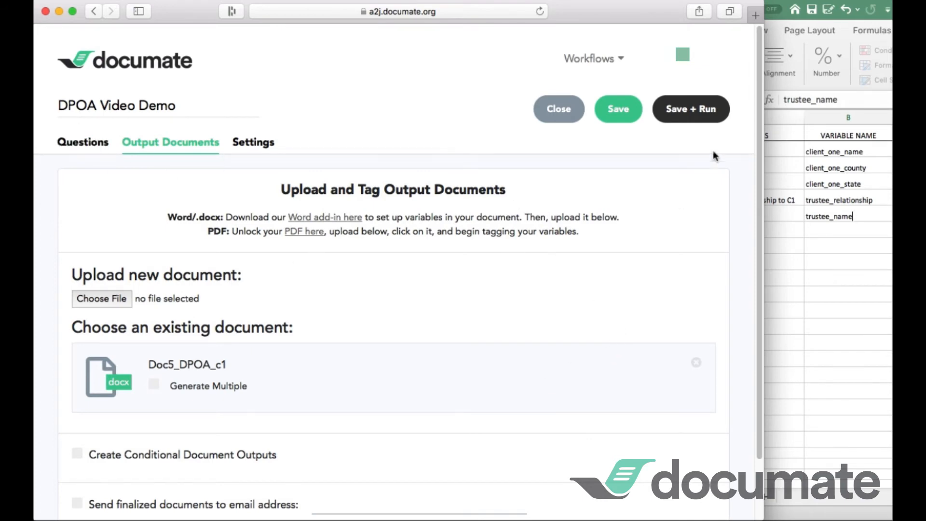
Save and run the workflow, and submit the Client One Information page with the client's full name, county Oak and state Iowa
{"action": "left_click", "coordinate": [700, 110]}
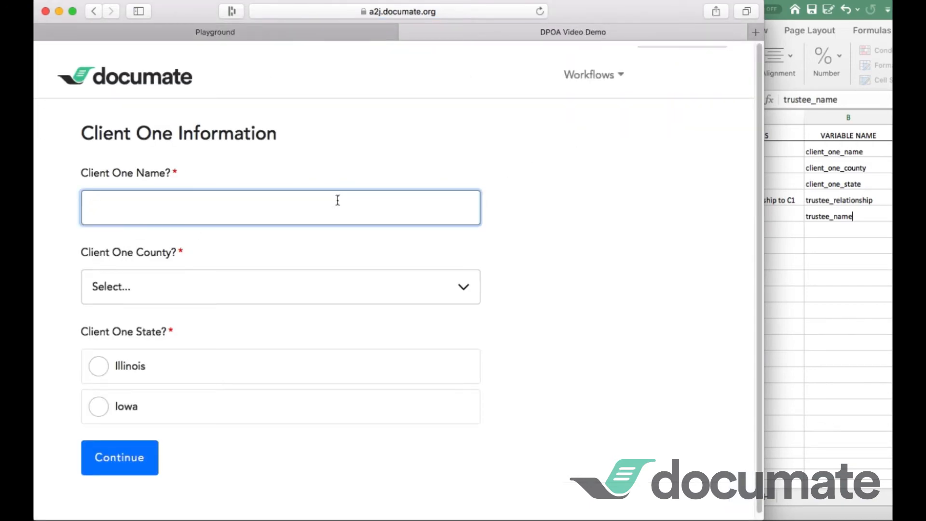
{"action": "type", "text": "John Robert Doe"}
{"action": "left_click", "coordinate": [313, 286]}
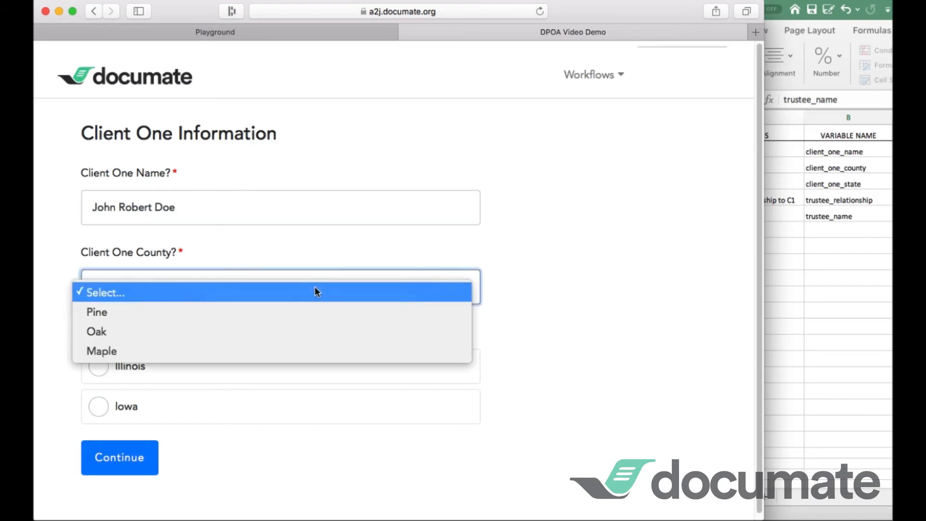
{"action": "left_click", "coordinate": [296, 337]}
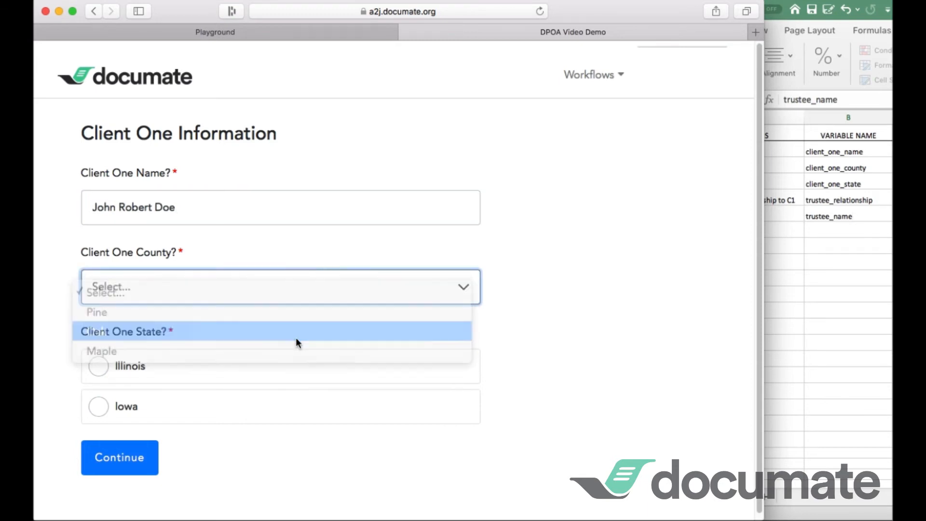
{"action": "left_click", "coordinate": [240, 405]}
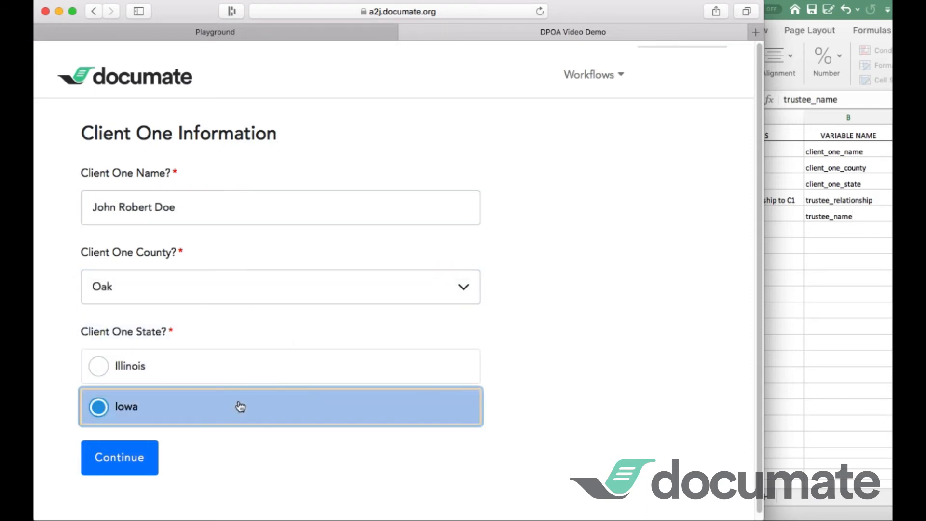
{"action": "left_click", "coordinate": [140, 461]}
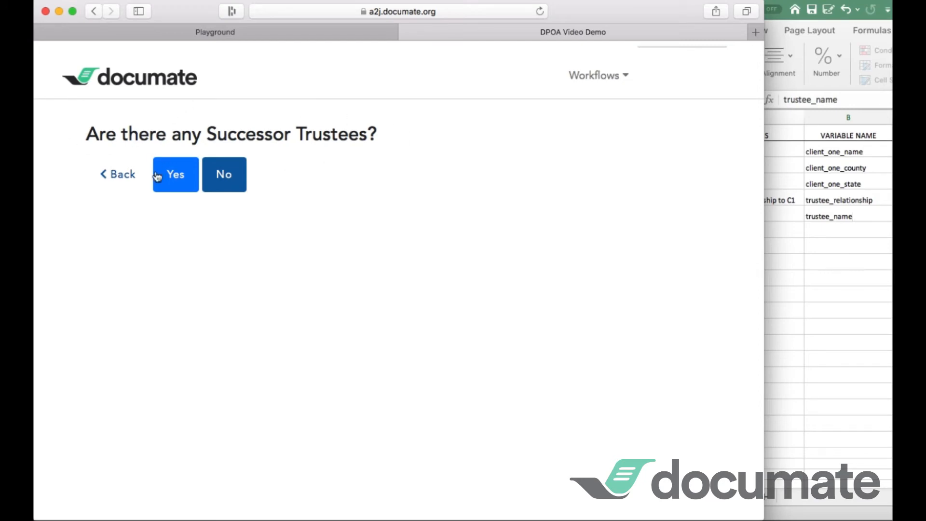
Confirm there are successor trustees and fill in the first one as the client's sister, with her full name
{"action": "left_click", "coordinate": [182, 185]}
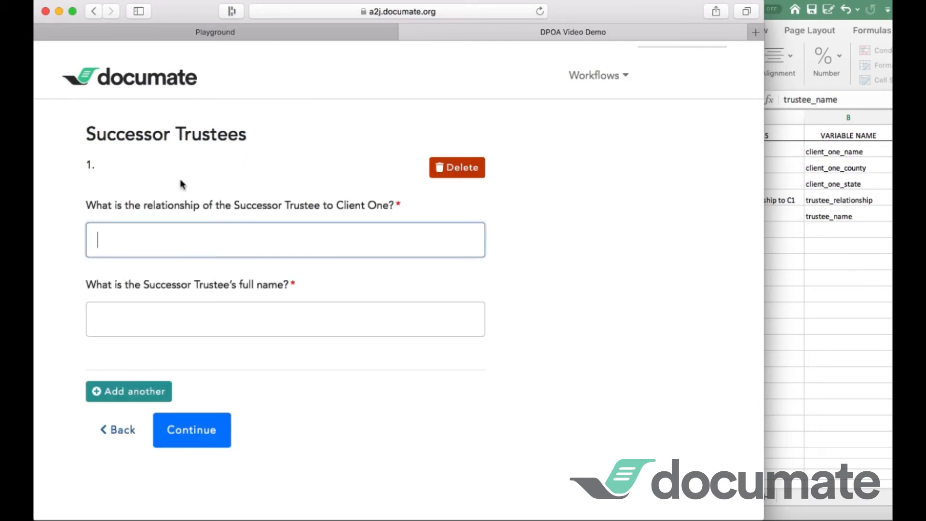
{"action": "type", "text": "John Ro"}
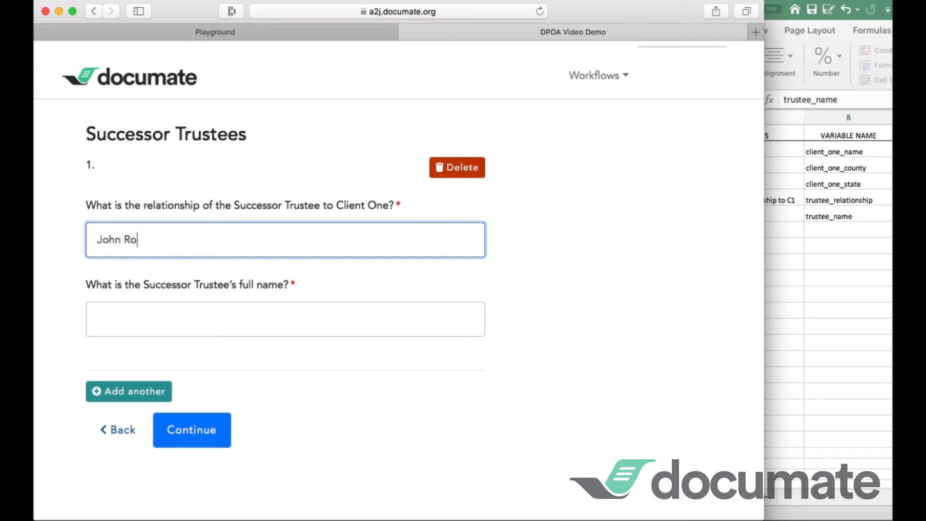
{"action": "type", "text": "bert Doe's Sitere"}
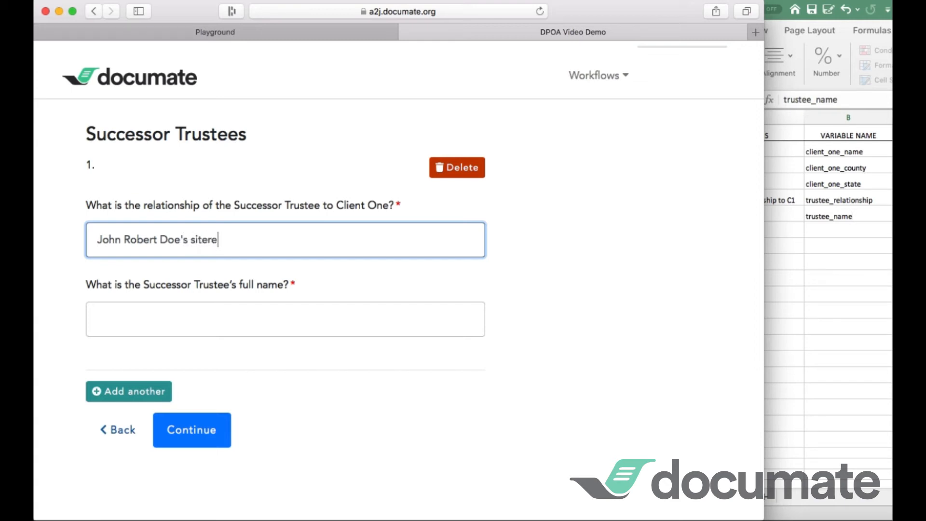
{"action": "key", "text": "BackSpace"}
{"action": "key", "text": "BackSpace"}
{"action": "type", "text": "er"}
{"action": "key", "text": "Tab"}
{"action": "type", "text": "Jane A"}
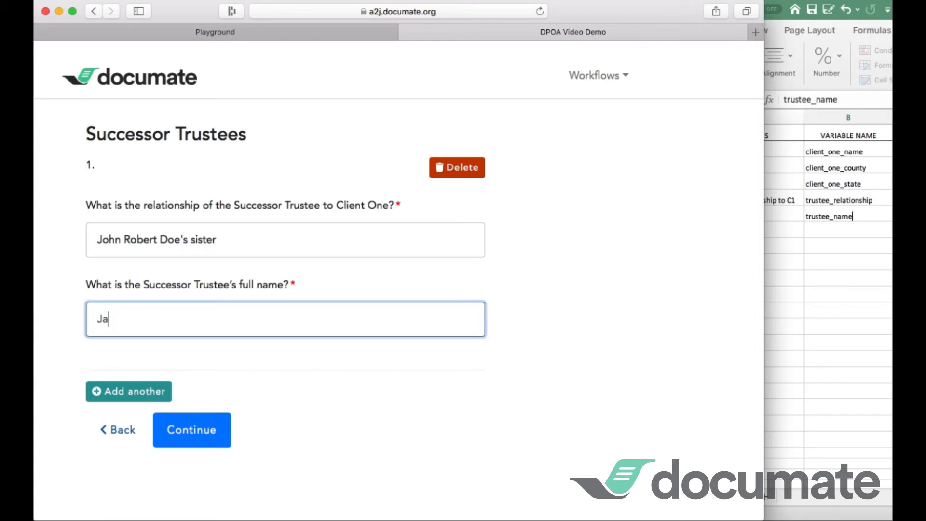
{"action": "type", "text": "nn Doe"}
Add a second successor trustee with the client's brother as the relationship and his full name
{"action": "left_click", "coordinate": [121, 392]}
{"action": "left_click", "coordinate": [763, 141]}
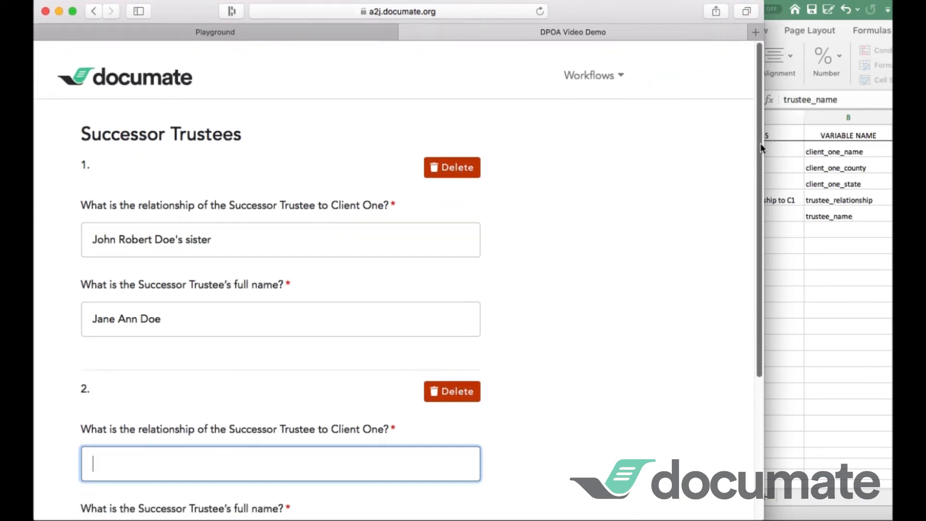
{"action": "left_click_drag", "start_coordinate": [760, 147], "coordinate": [728, 227]}
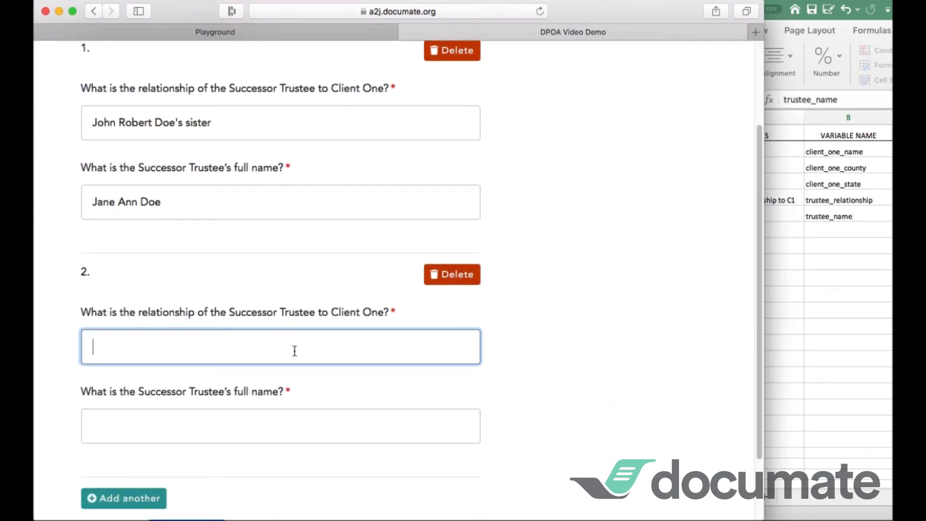
{"action": "type", "text": "John Robert Doe's brother"}
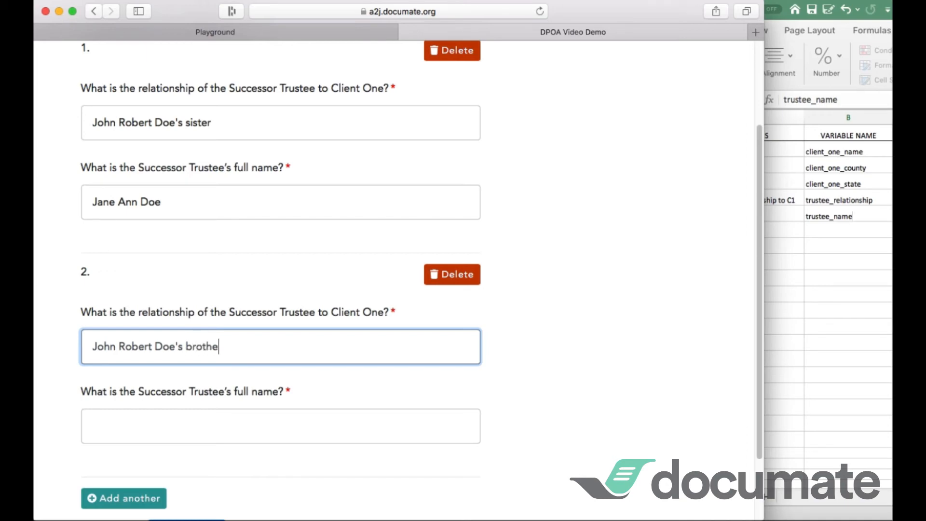
{"action": "key", "text": "Tab"}
{"action": "type", "text": "Jack M"}
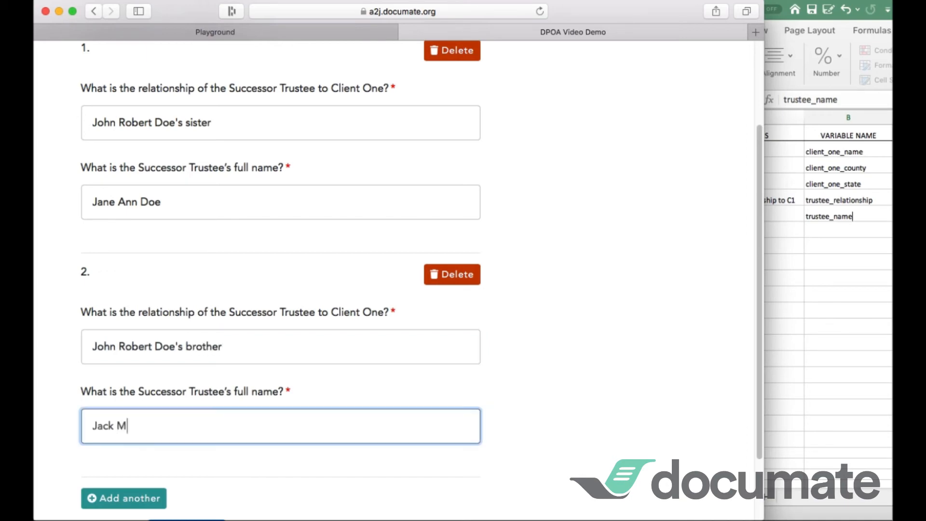
{"action": "type", "text": "ichael Doe"}
Add a third successor trustee, giving the relationship as the client's sister and entering her full name
{"action": "scroll", "coordinate": [93, 473], "scroll_direction": "down", "scroll_amount": 1}
{"action": "left_click", "coordinate": [118, 470]}
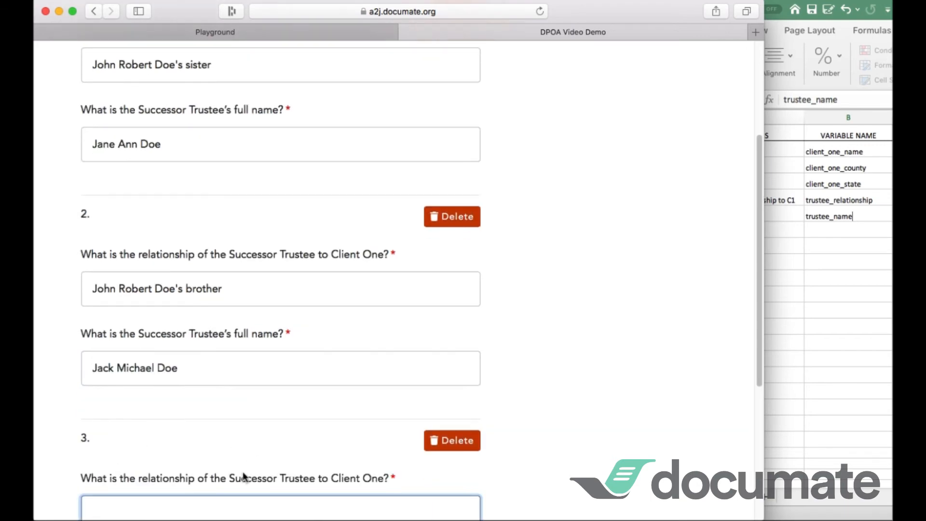
{"action": "scroll", "coordinate": [236, 461], "scroll_direction": "down", "scroll_amount": 3}
{"action": "type", "text": "John"}
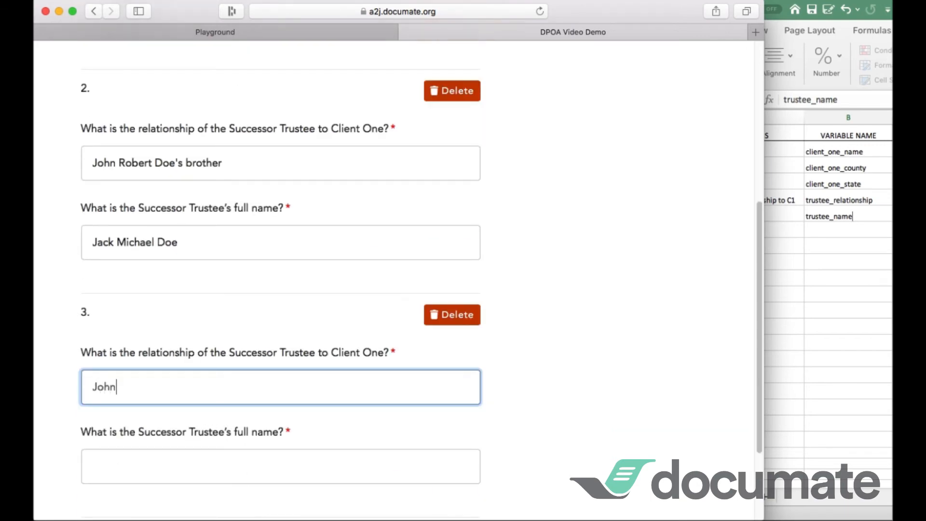
{"action": "type", "text": " Robert Doe's sister"}
{"action": "key", "text": "Tab"}
{"action": "type", "text": "Jill M"}
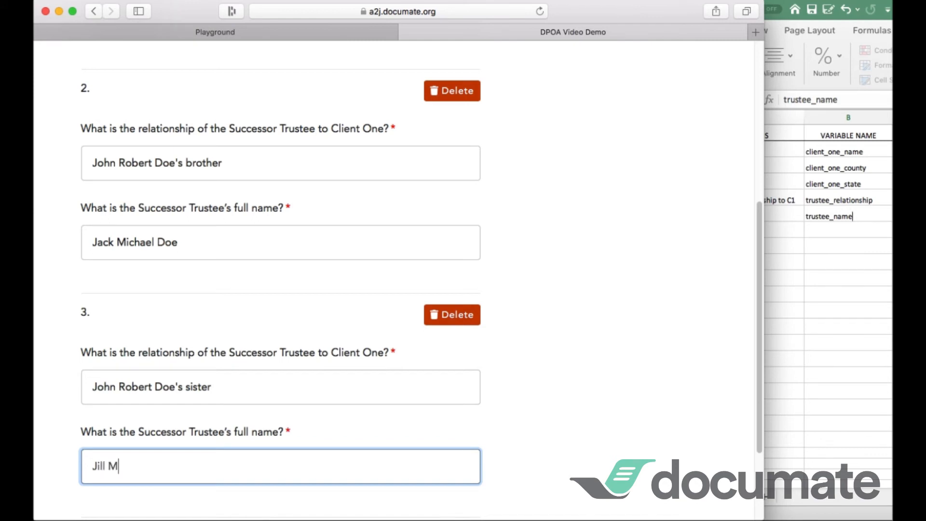
{"action": "type", "text": "arie Doe"}
Submit the successor trustees and continue through both review pages to generate the documents
{"action": "left_click", "coordinate": [645, 374]}
{"action": "scroll", "coordinate": [645, 374], "scroll_direction": "down", "scroll_amount": 3}
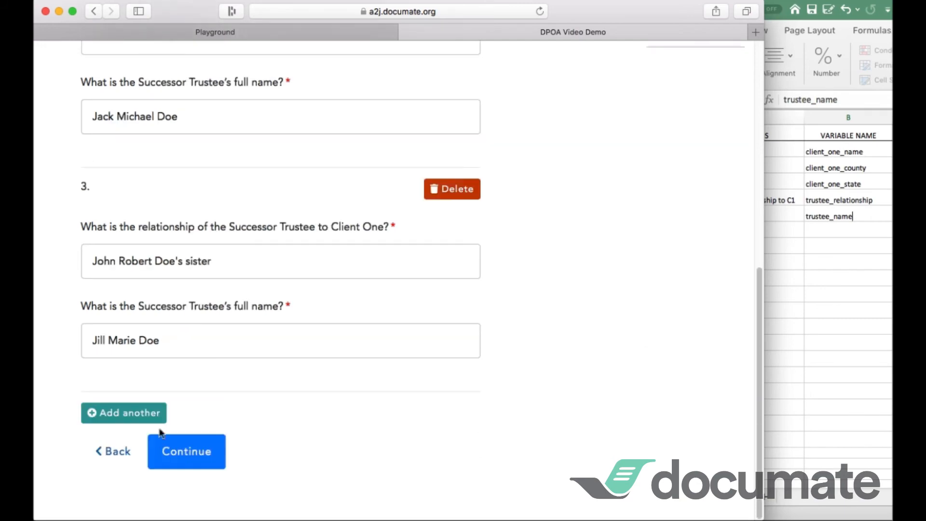
{"action": "left_click", "coordinate": [197, 462]}
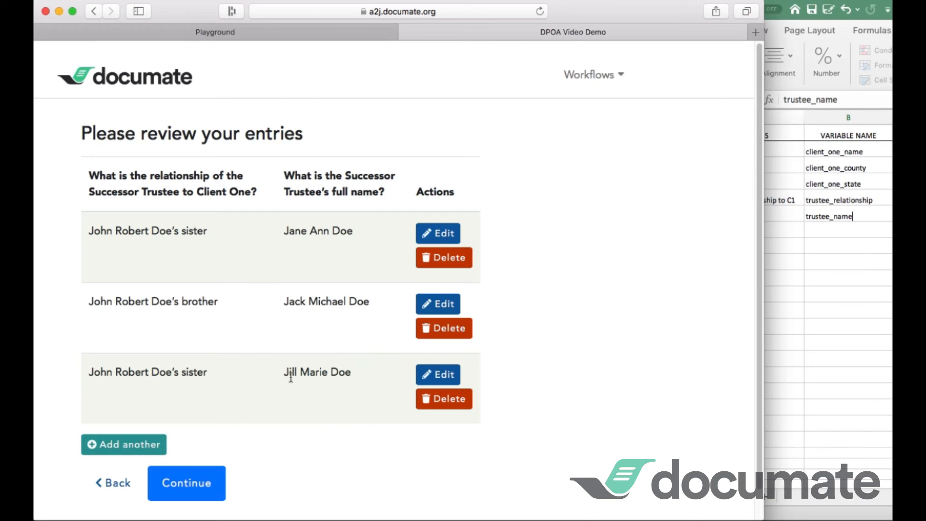
{"action": "left_click", "coordinate": [206, 487]}
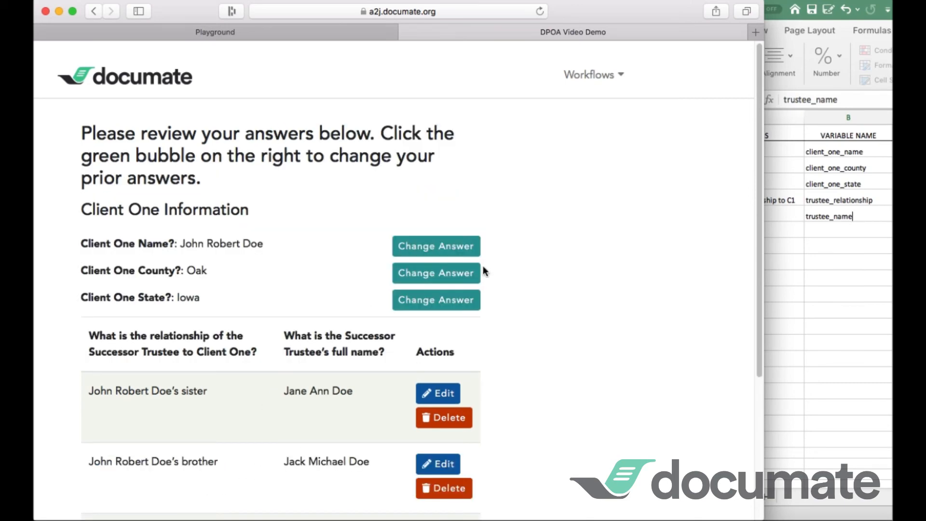
{"action": "scroll", "coordinate": [660, 201], "scroll_direction": "down", "scroll_amount": 3}
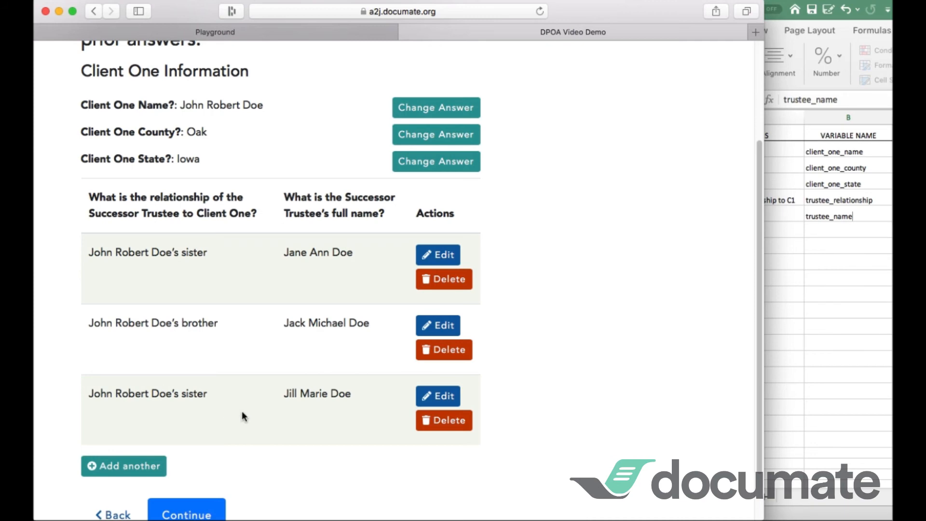
{"action": "scroll", "coordinate": [241, 410], "scroll_direction": "down", "scroll_amount": 1}
{"action": "left_click", "coordinate": [204, 497]}
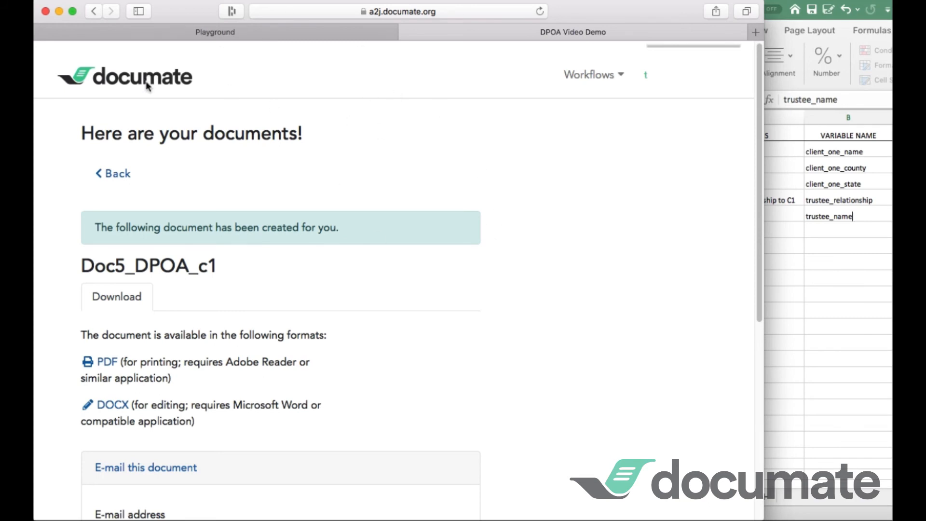
Open the DOCX version of Doc5_DPOA_c1 in Word and resize its window to show the document beside the other windows
{"action": "left_click_drag", "start_coordinate": [762, 152], "coordinate": [753, 295]}
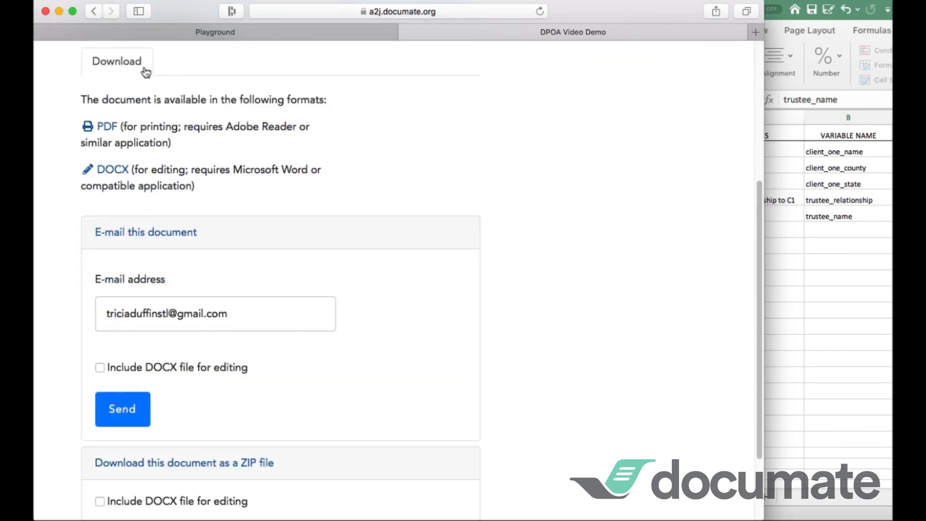
{"action": "left_click", "coordinate": [117, 171]}
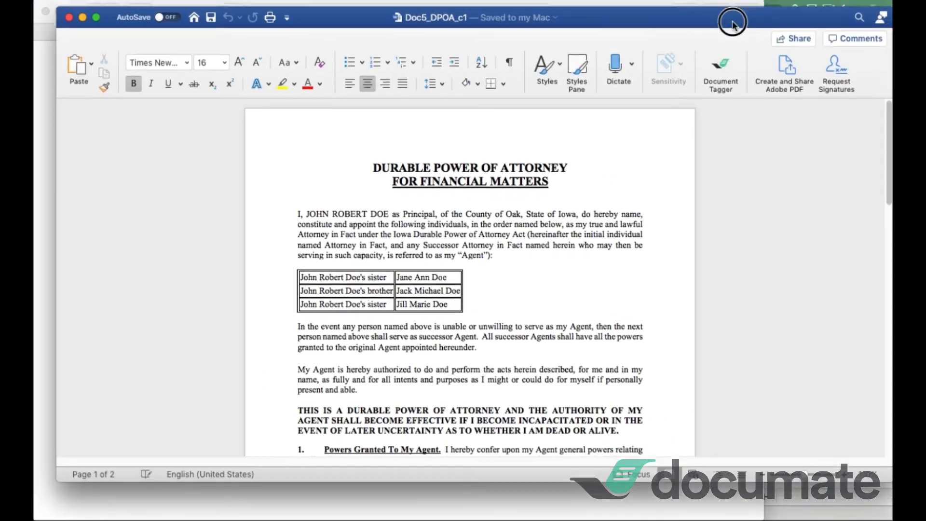
{"action": "left_click_drag", "start_coordinate": [724, 12], "coordinate": [706, 12]}
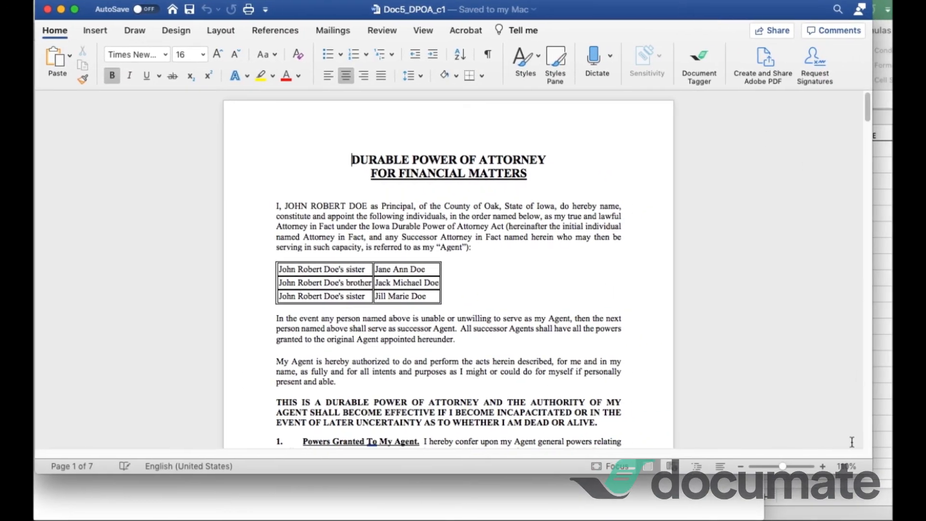
{"action": "left_click_drag", "start_coordinate": [872, 467], "coordinate": [579, 512]}
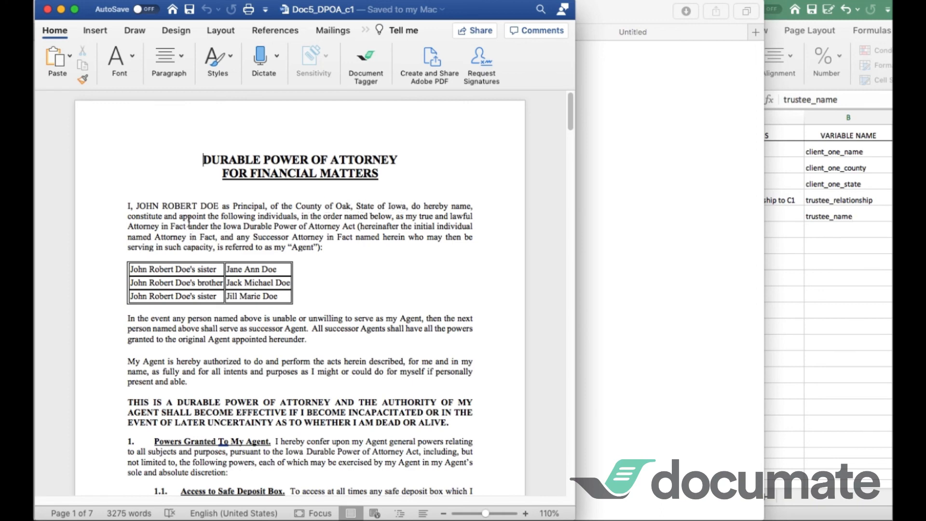
Insert a new column to the left of the relationship column in the successor trustee table
{"action": "left_click", "coordinate": [238, 230]}
{"action": "left_click", "coordinate": [122, 256]}
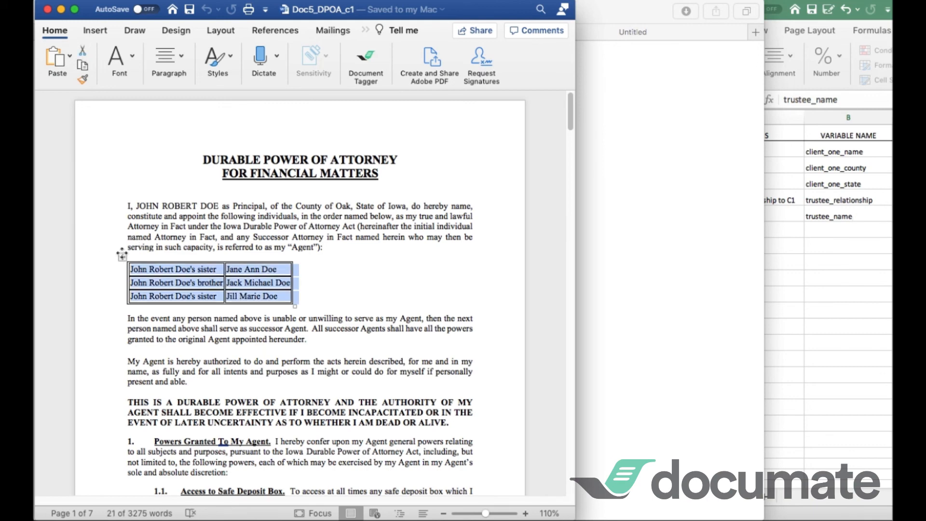
{"action": "left_click", "coordinate": [174, 263]}
{"action": "right_click", "coordinate": [174, 264]}
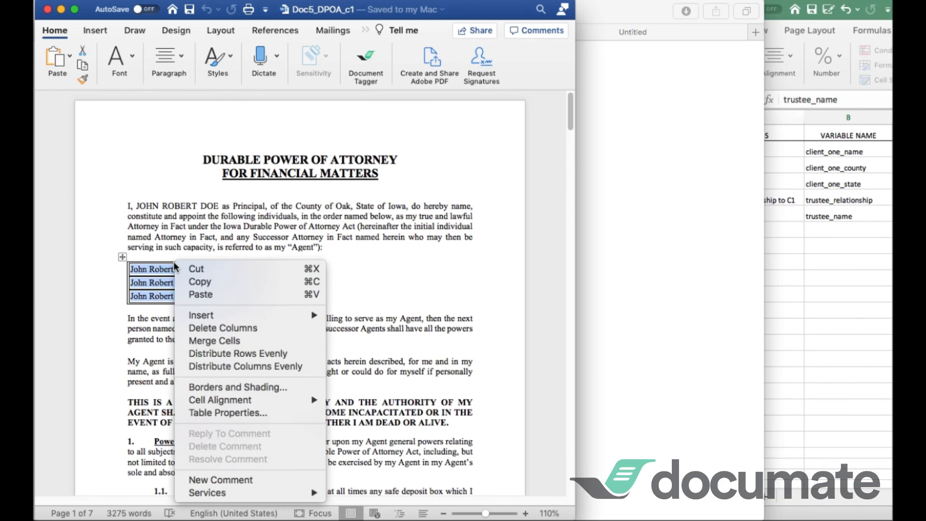
{"action": "mouse_move", "coordinate": [272, 316]}
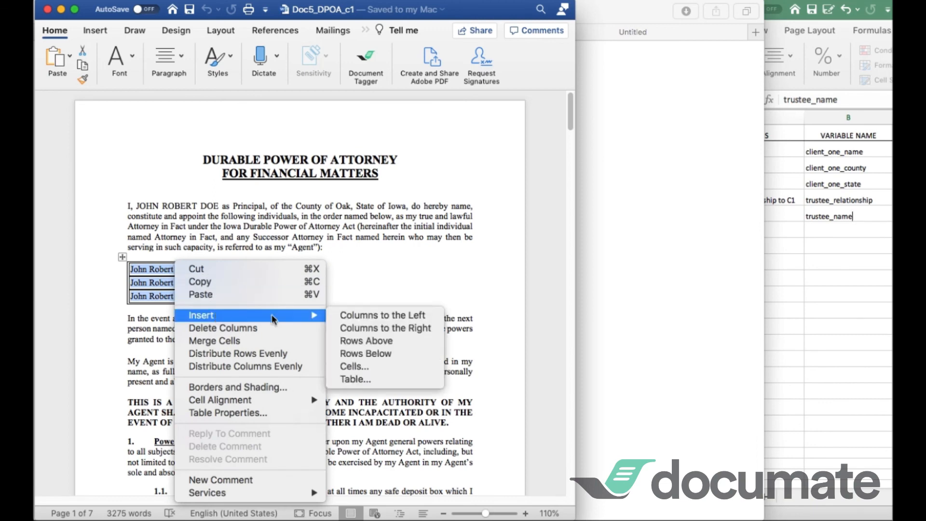
{"action": "left_click", "coordinate": [350, 316]}
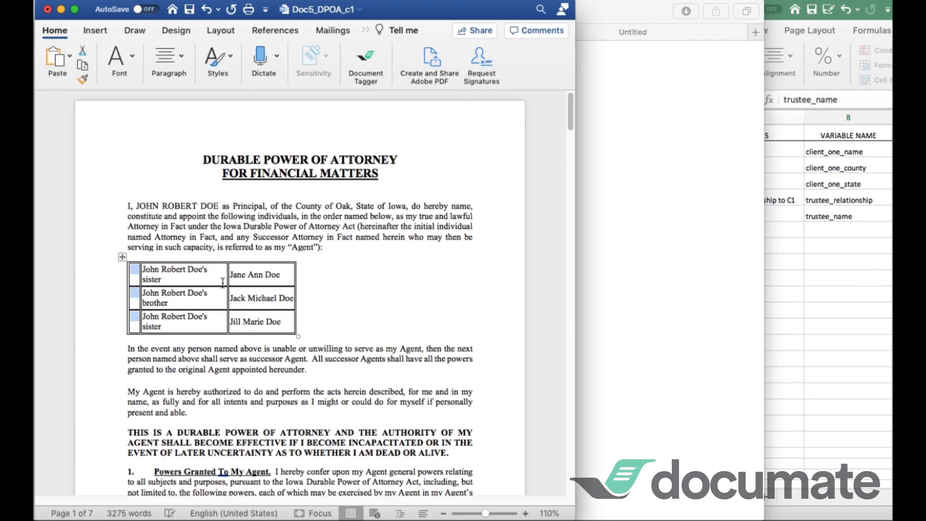
Widen the name and relationship columns so entries fit on one line, and number the rows 1. to 3. in the first column
{"action": "left_click_drag", "start_coordinate": [296, 284], "coordinate": [346, 285]}
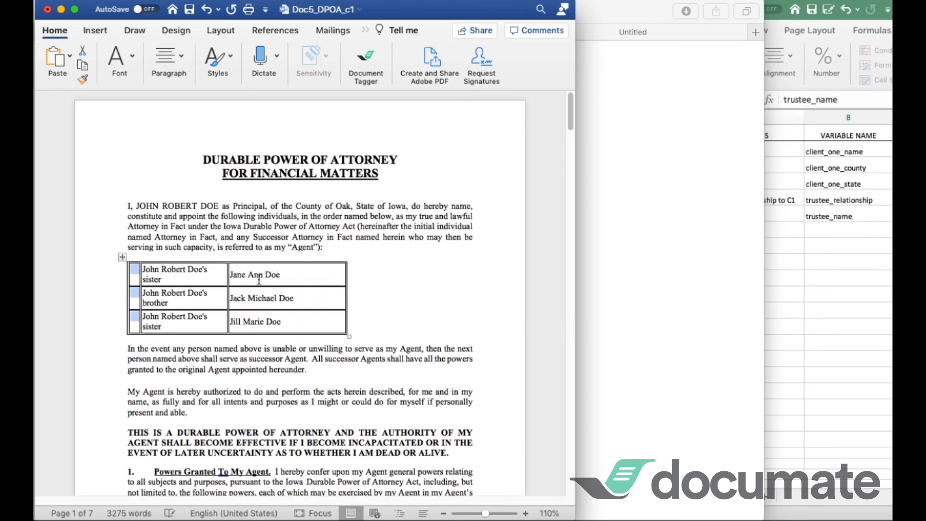
{"action": "left_click_drag", "start_coordinate": [226, 276], "coordinate": [264, 275]}
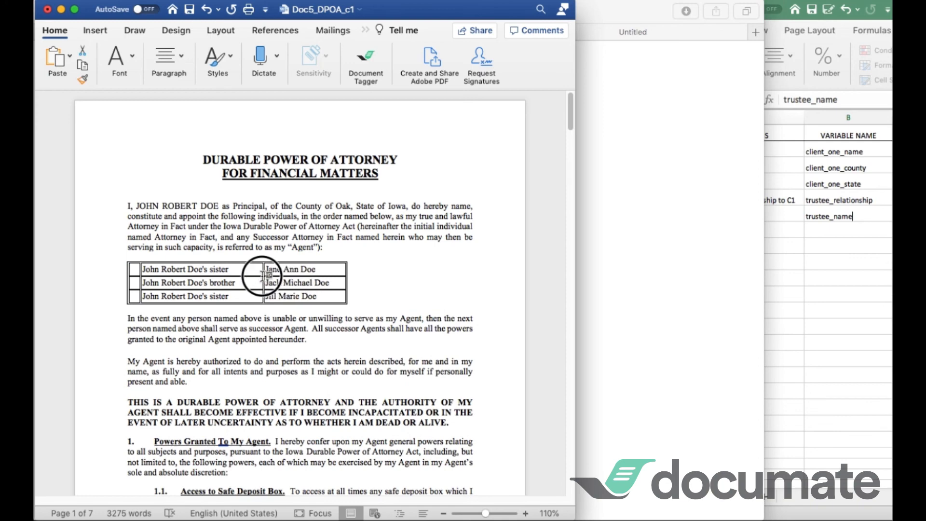
{"action": "left_click", "coordinate": [143, 273]}
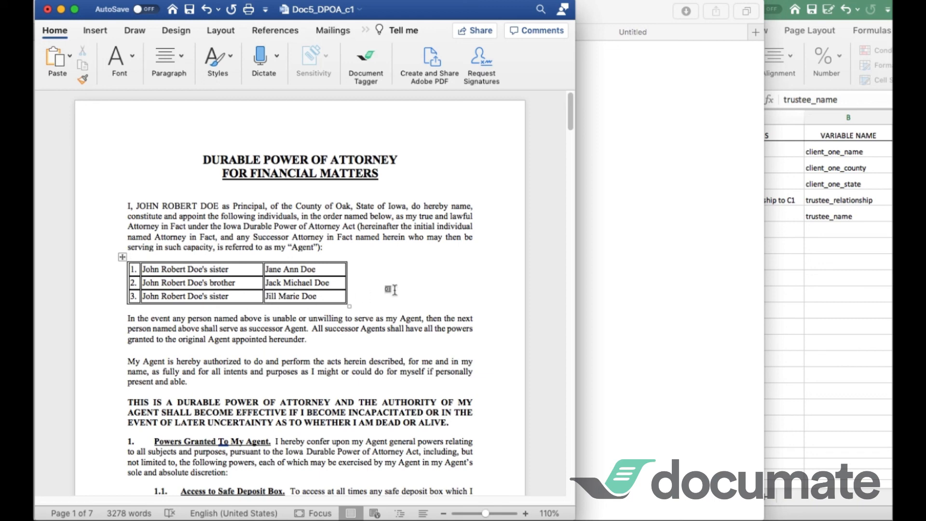
Remove all borders from the successor trustee table by setting its borders to None
{"action": "left_click", "coordinate": [123, 257]}
{"action": "right_click", "coordinate": [127, 261]}
{"action": "left_click", "coordinate": [221, 420]}
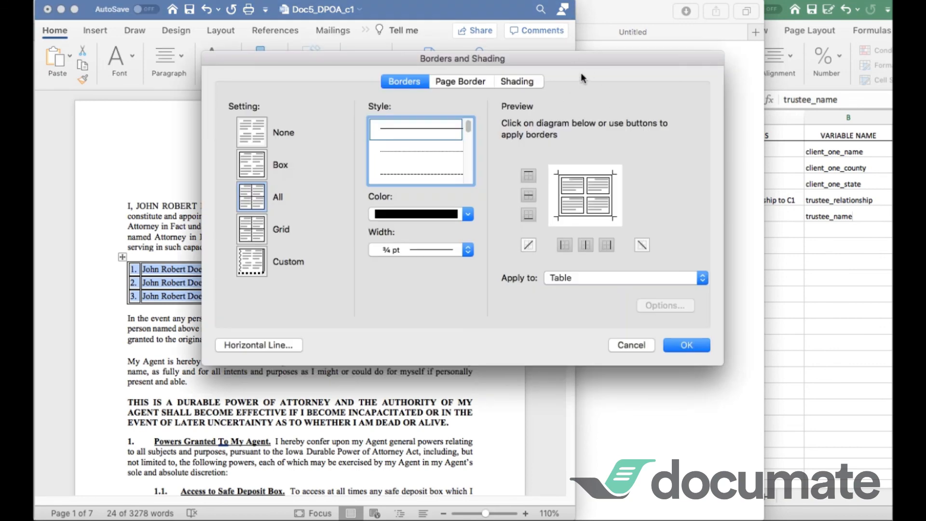
{"action": "left_click_drag", "start_coordinate": [582, 77], "coordinate": [745, 72]}
{"action": "left_click", "coordinate": [413, 127]}
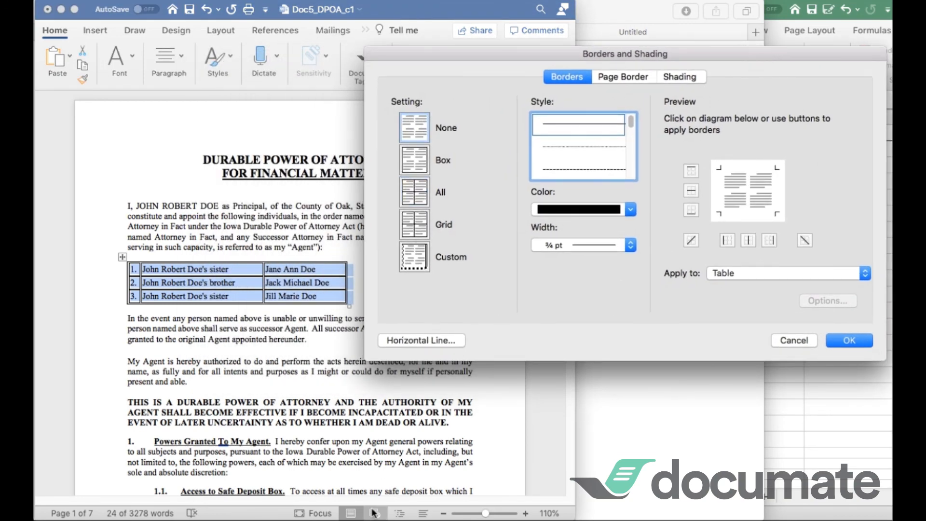
{"action": "left_click", "coordinate": [858, 340]}
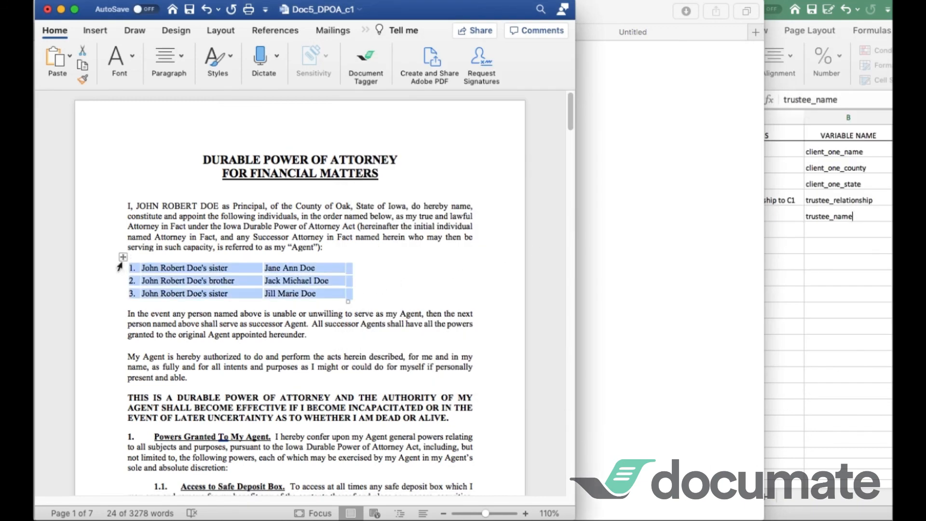
Review the rest of the generated document down to the signature, witness and notary blocks
{"action": "left_click", "coordinate": [128, 346]}
{"action": "left_click_drag", "start_coordinate": [573, 124], "coordinate": [572, 134]}
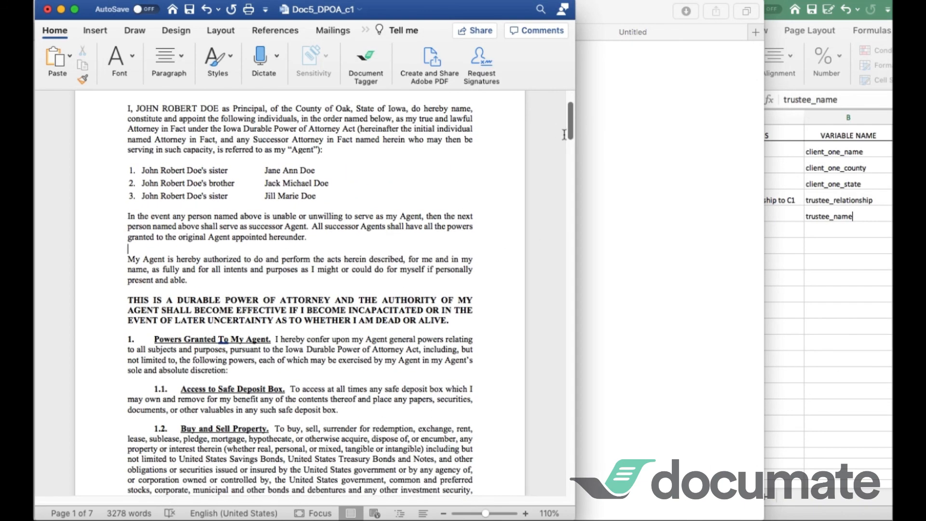
{"action": "scroll", "coordinate": [162, 252], "scroll_direction": "down", "scroll_amount": 5}
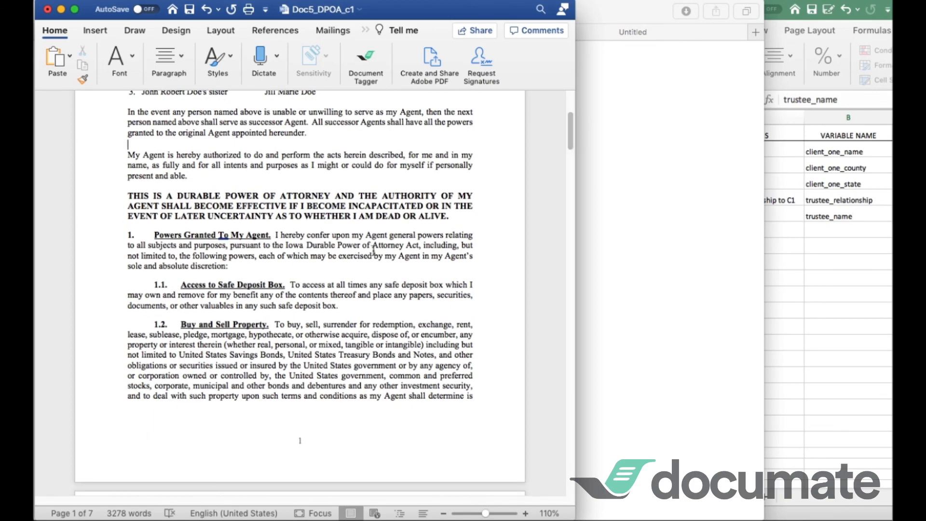
{"action": "mouse_move", "coordinate": [571, 146]}
{"action": "left_mouse_down"}
{"action": "mouse_move", "coordinate": [545, 473]}
{"action": "mouse_move", "coordinate": [549, 464]}
{"action": "left_mouse_up"}
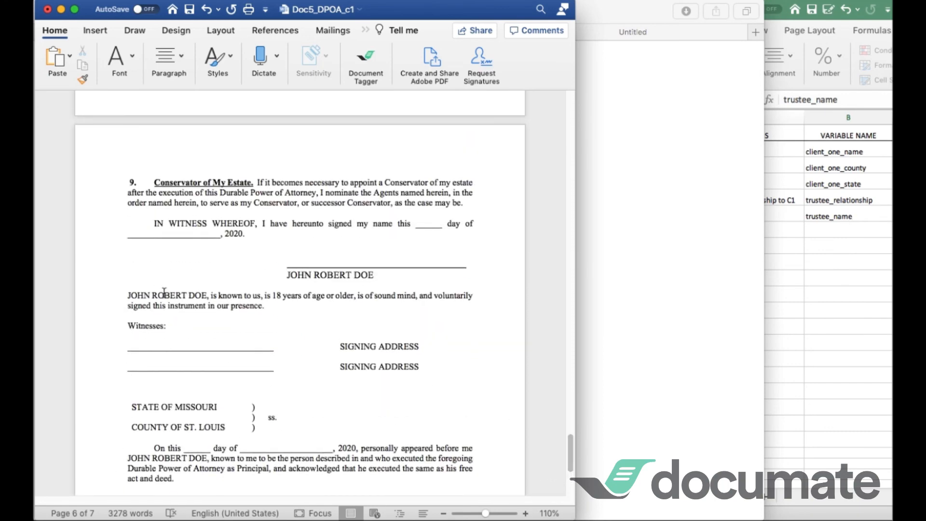
{"action": "scroll", "coordinate": [182, 267], "scroll_direction": "down", "scroll_amount": 6}
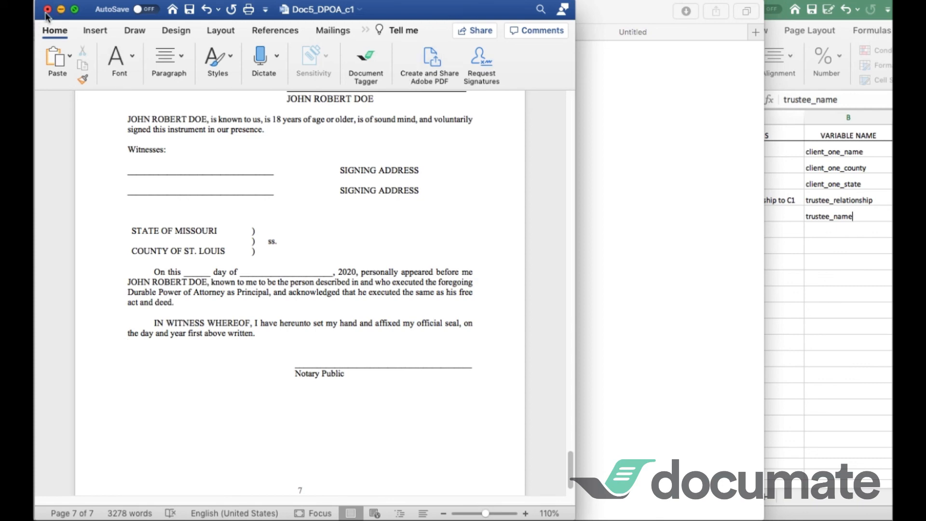
{"action": "left_click", "coordinate": [566, 100]}
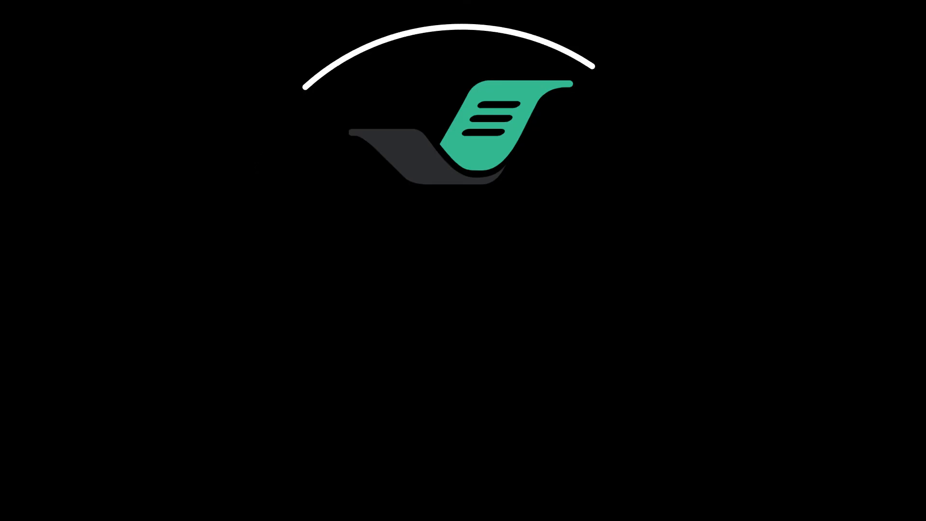